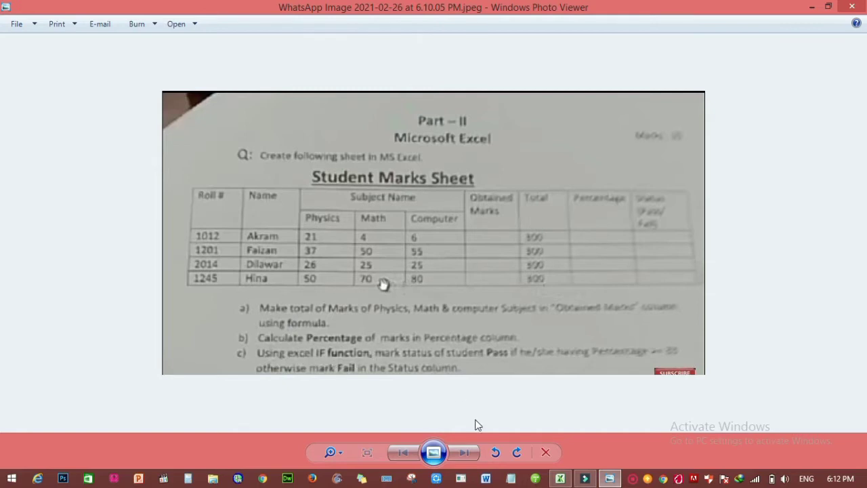
Bring the Excel workbook Book2 in front of the Student Marks Sheet reference image
left_click(559, 479)
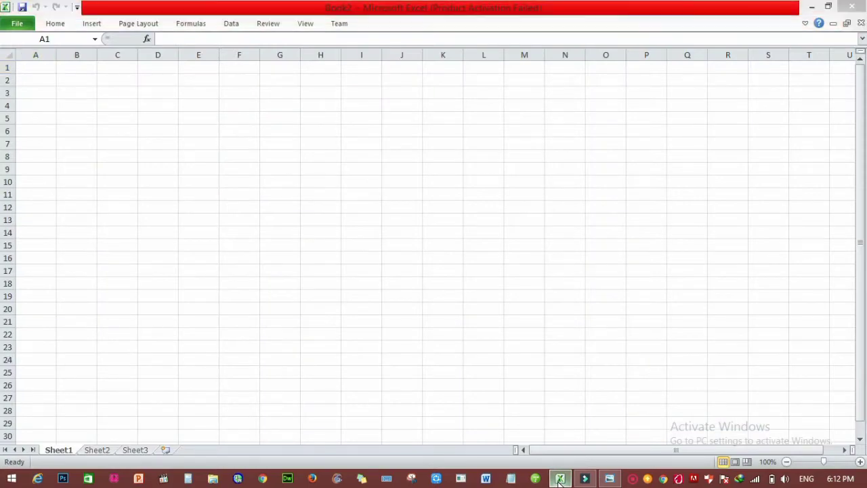
left_click(558, 479)
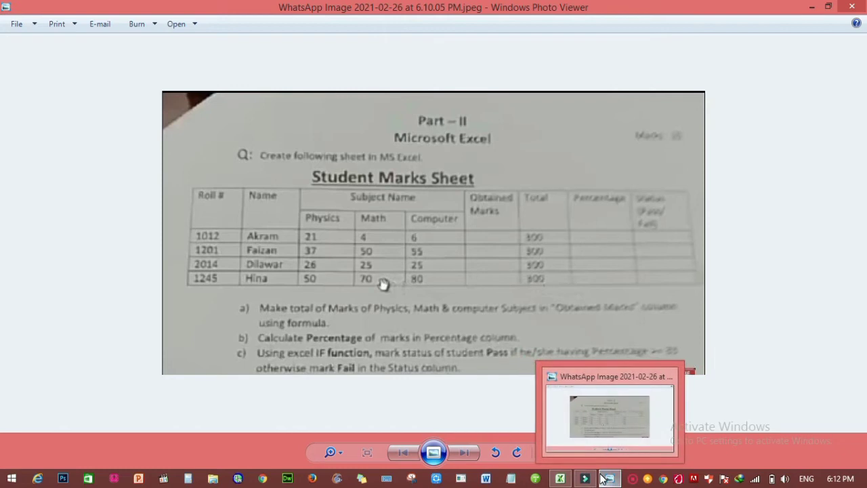
mouse_move(560, 479)
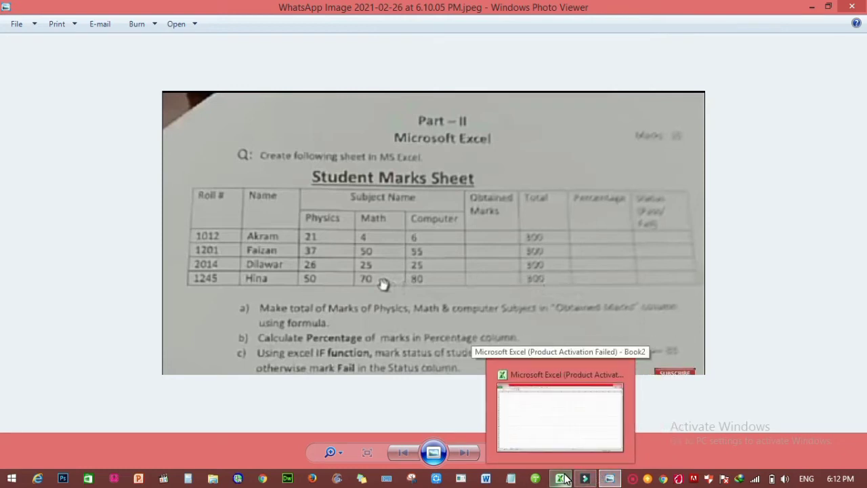
left_click(562, 478)
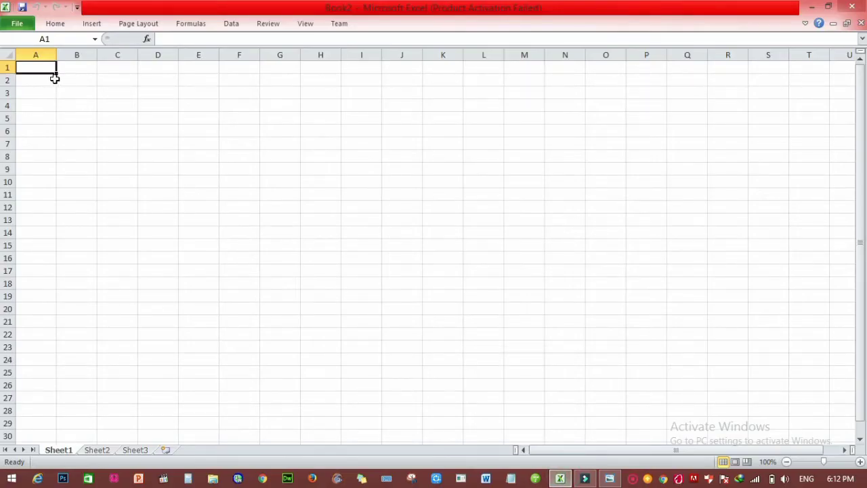
left_click(61, 79)
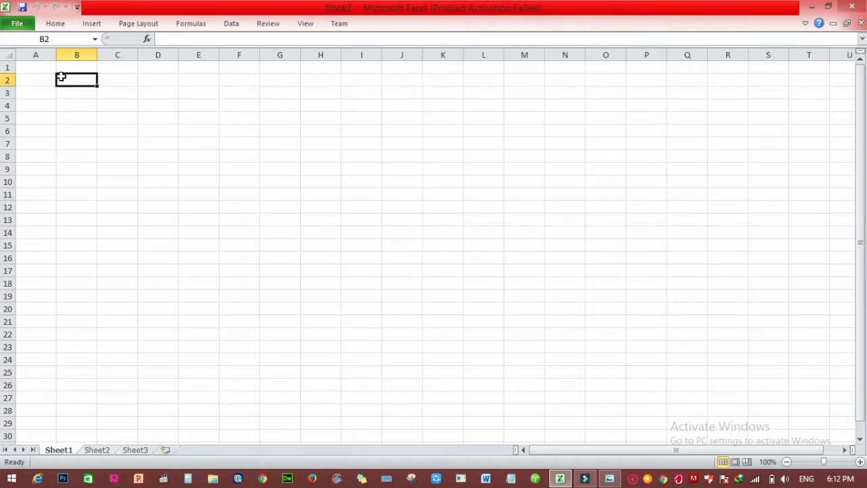
Give range B2:J8 Outline and Inside borders through Format Cells
mouse_move(61, 77)
left_mouse_down()
mouse_move(95, 93)
mouse_move(240, 91)
left_mouse_up()
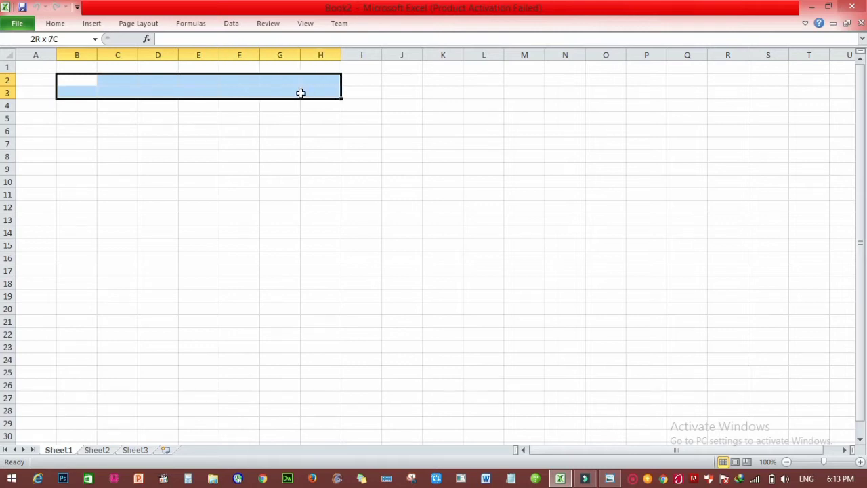
left_click_drag(241, 92, 364, 92)
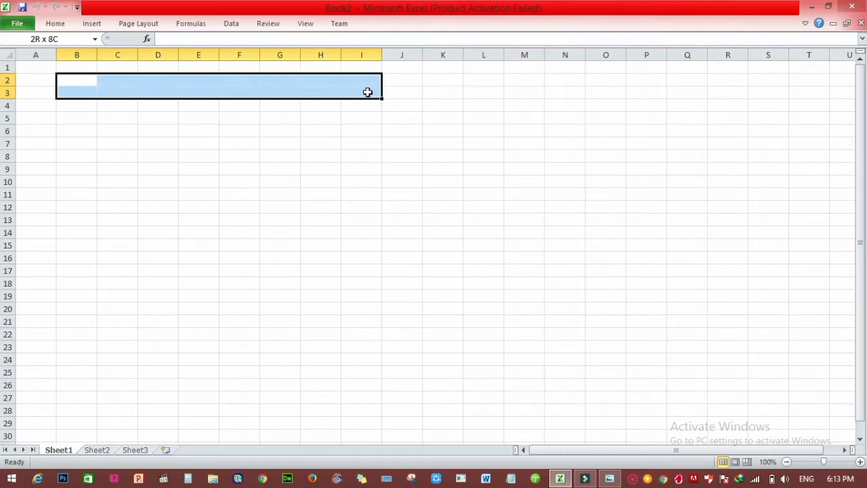
mouse_move(367, 92)
left_mouse_down()
mouse_move(407, 100)
mouse_move(411, 152)
left_mouse_up()
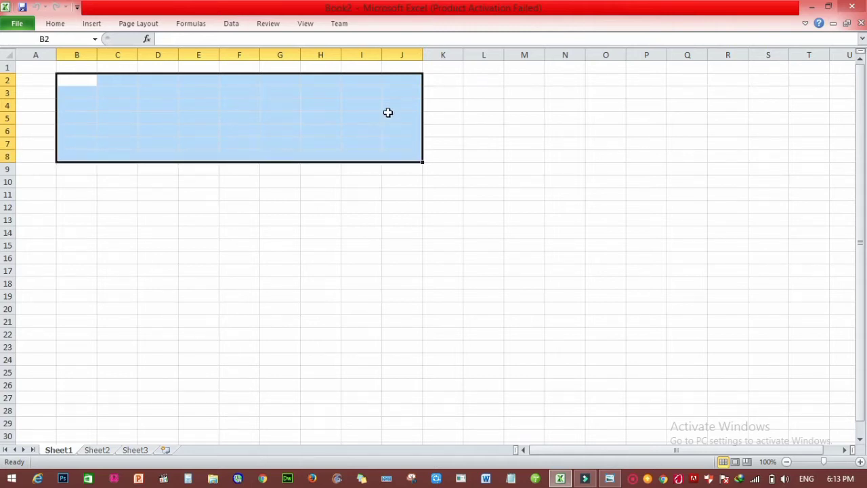
right_click(318, 132)
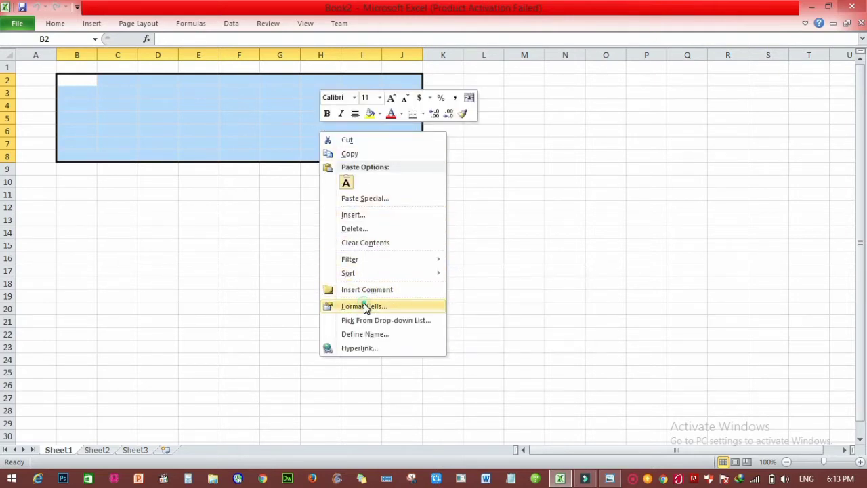
left_click(366, 306)
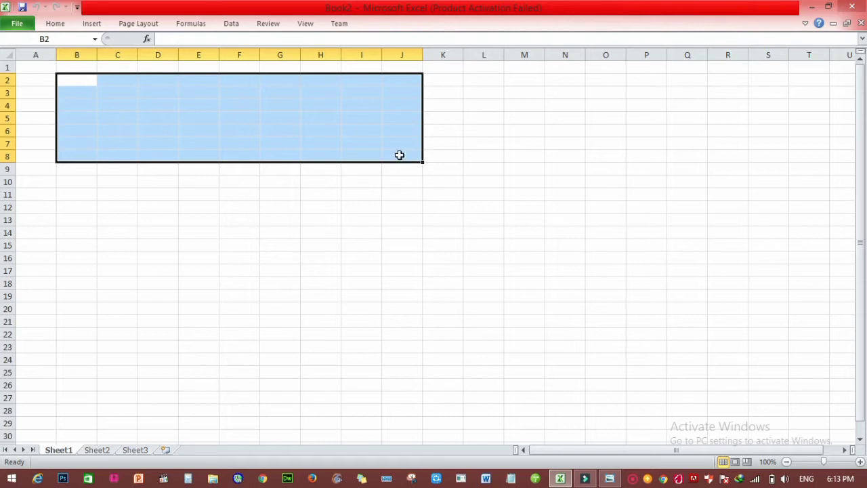
left_click(334, 180)
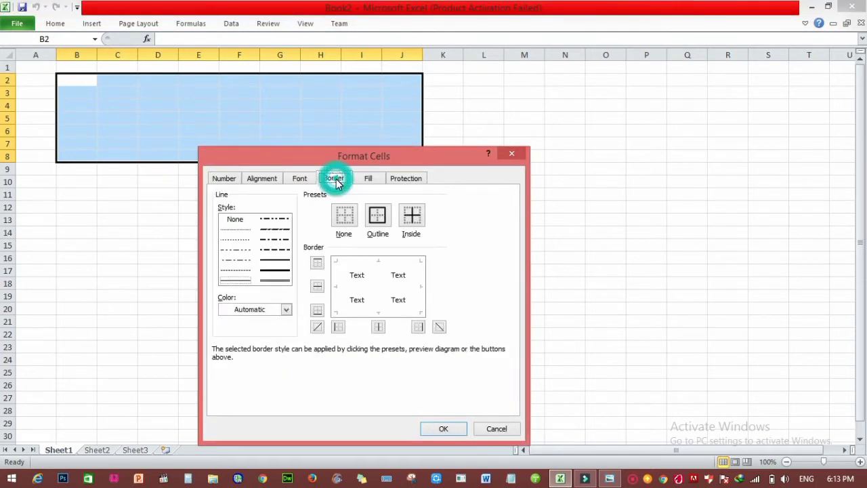
left_click(376, 213)
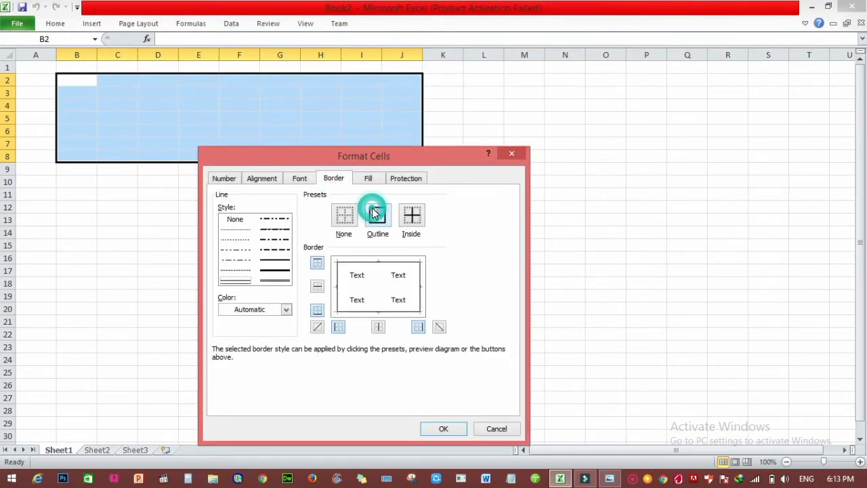
left_click(415, 218)
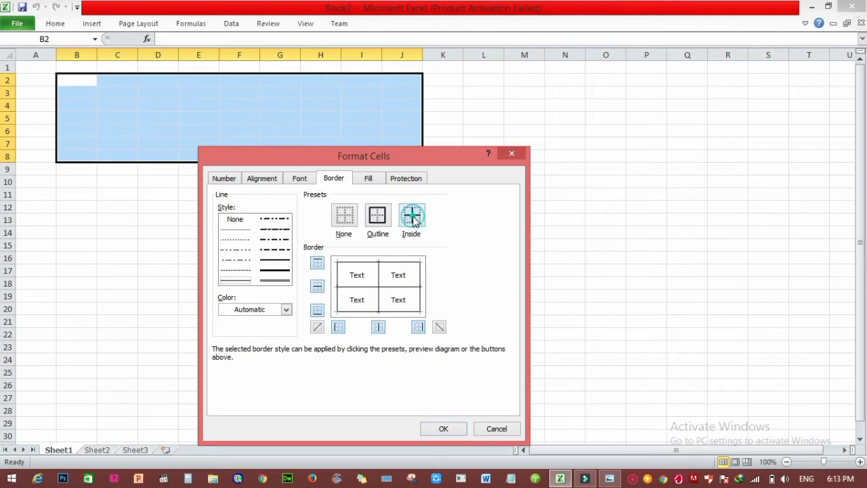
left_click(444, 428)
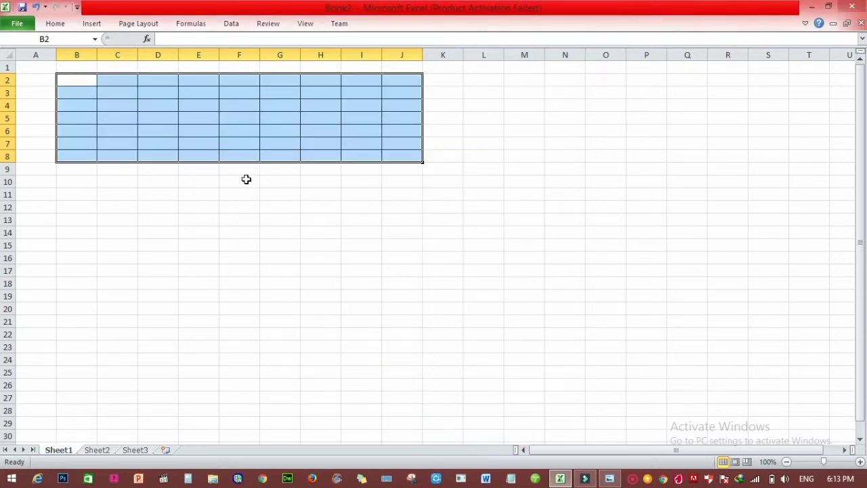
left_click(201, 92)
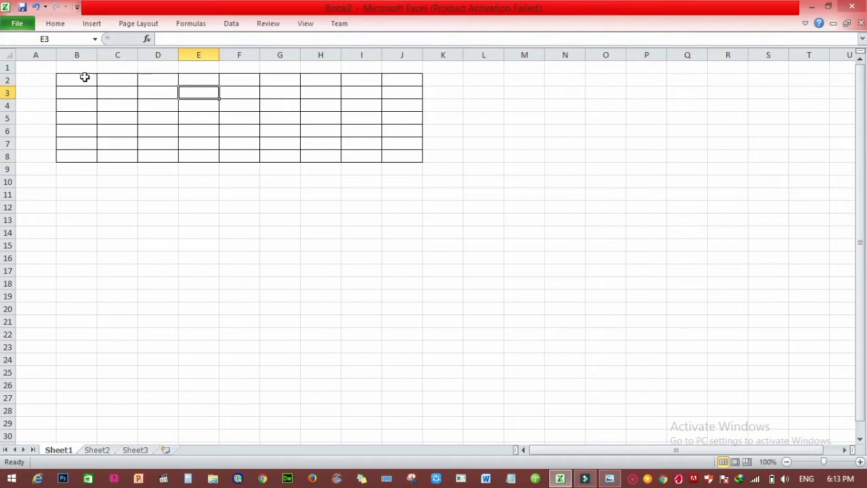
Merge and center B2:J2 into a single title cell
left_click_drag(81, 79, 398, 80)
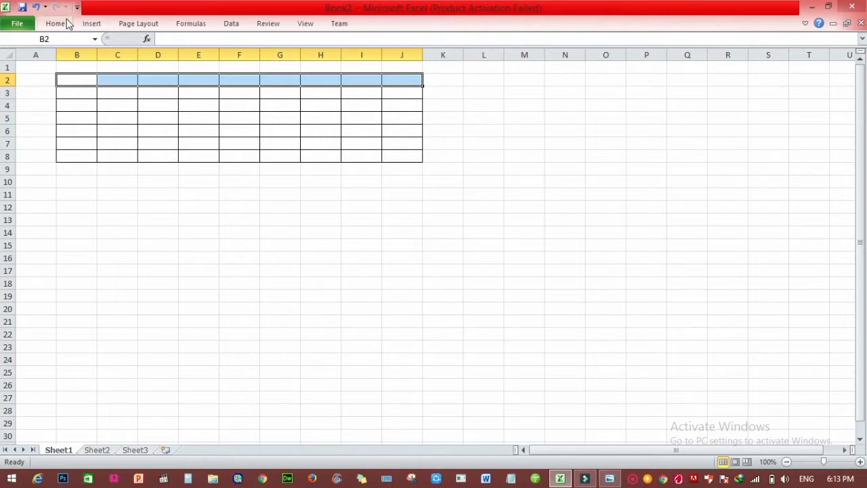
left_click(54, 24)
left_click(373, 65)
left_click(224, 94)
left_click(176, 75)
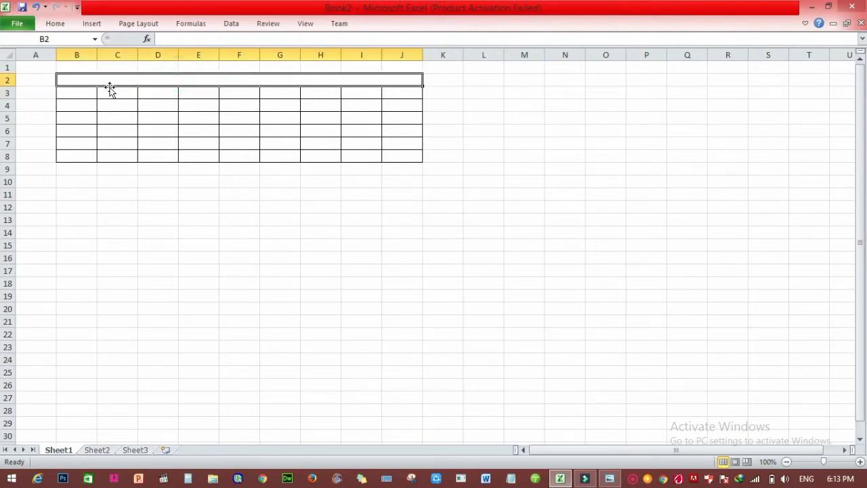
Merge B3:B4 and C3:C4 into tall header cells
left_click_drag(82, 92, 83, 102)
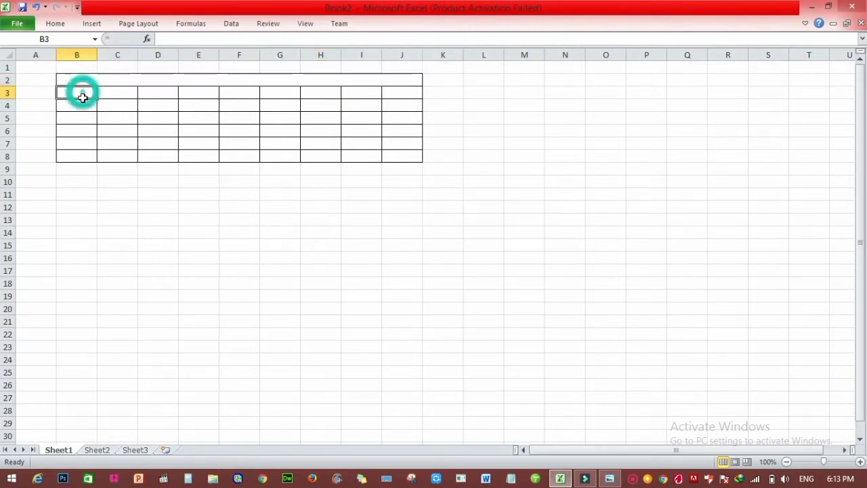
left_click(55, 23)
left_click(390, 63)
left_click_drag(120, 91, 121, 106)
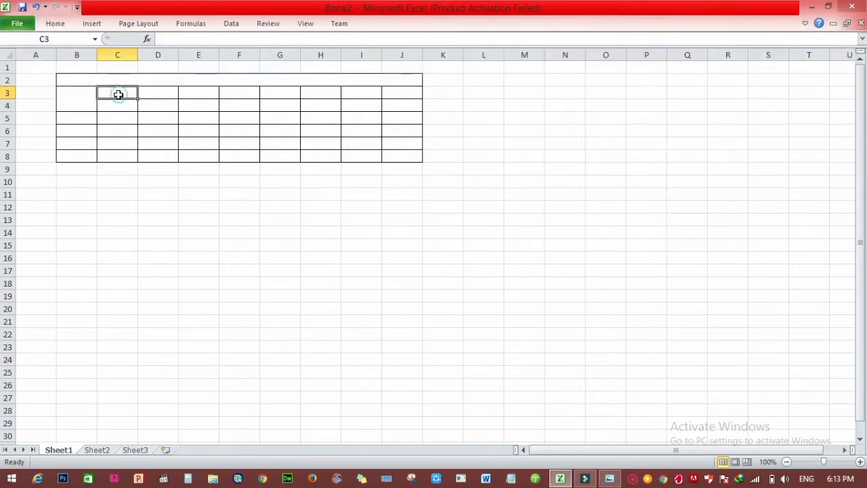
left_click(55, 23)
left_click(369, 64)
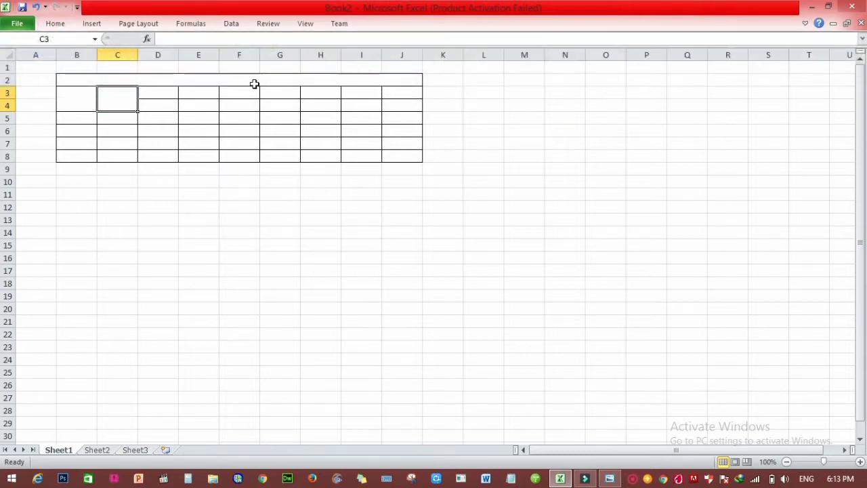
Check the reference image, then merge D3:F3 into one subject header cell
left_click(601, 480)
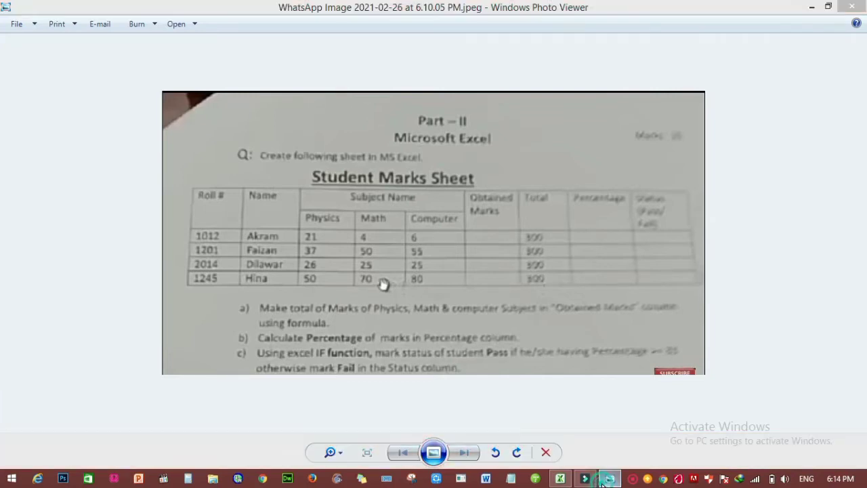
left_click(601, 479)
left_click_drag(164, 93, 235, 94)
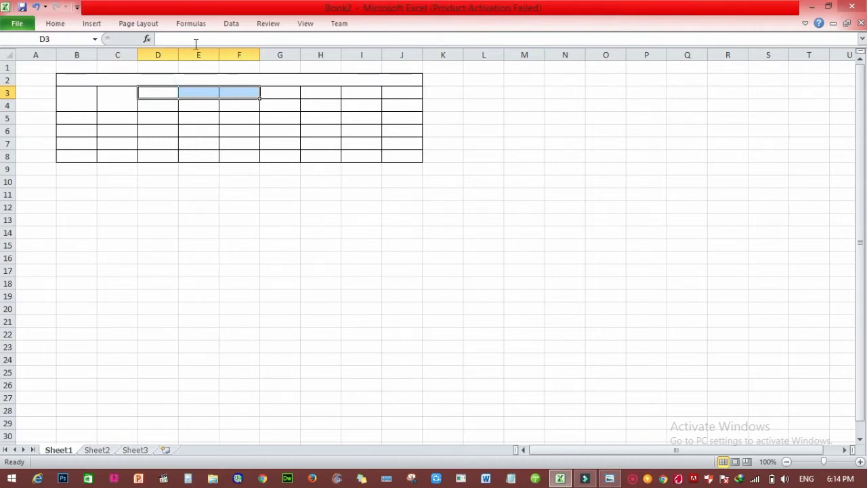
left_click(57, 23)
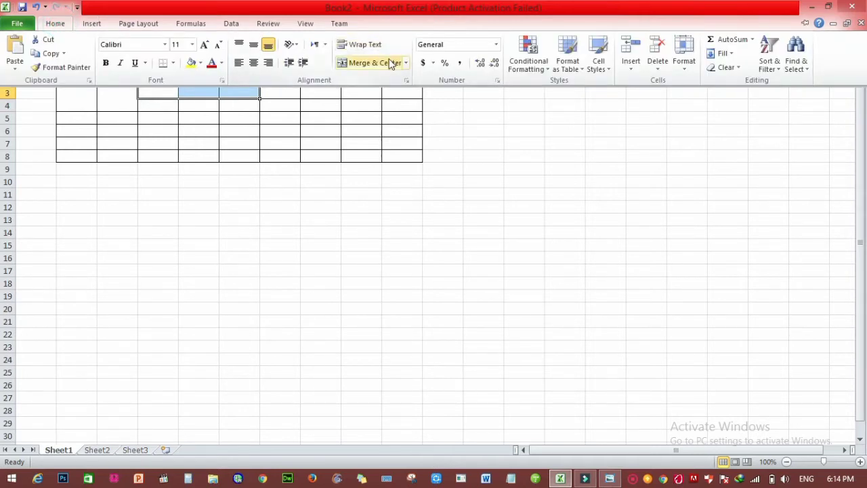
left_click(384, 63)
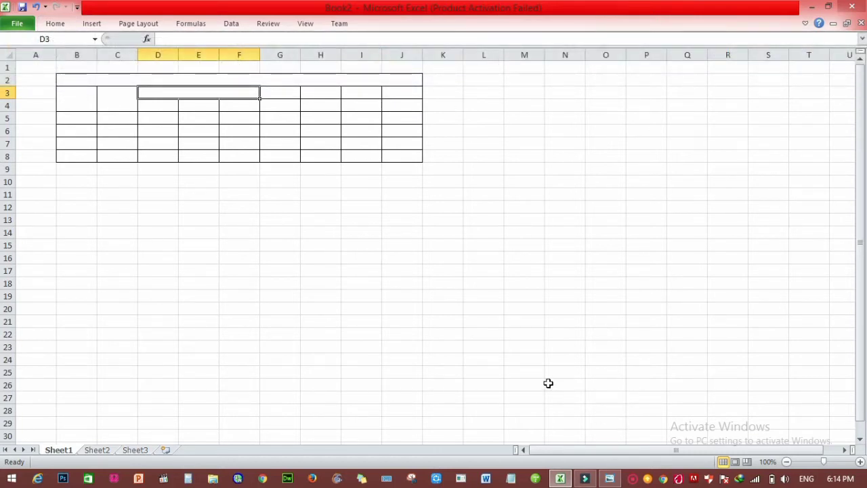
left_click(198, 107)
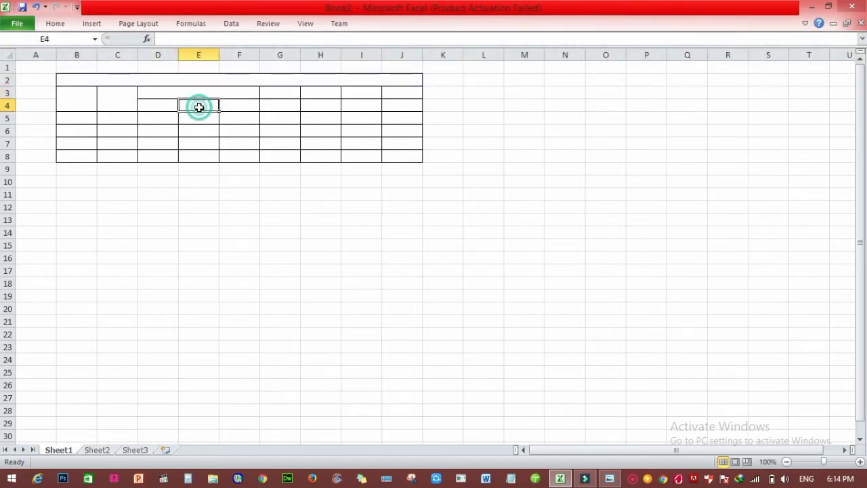
left_click(286, 92)
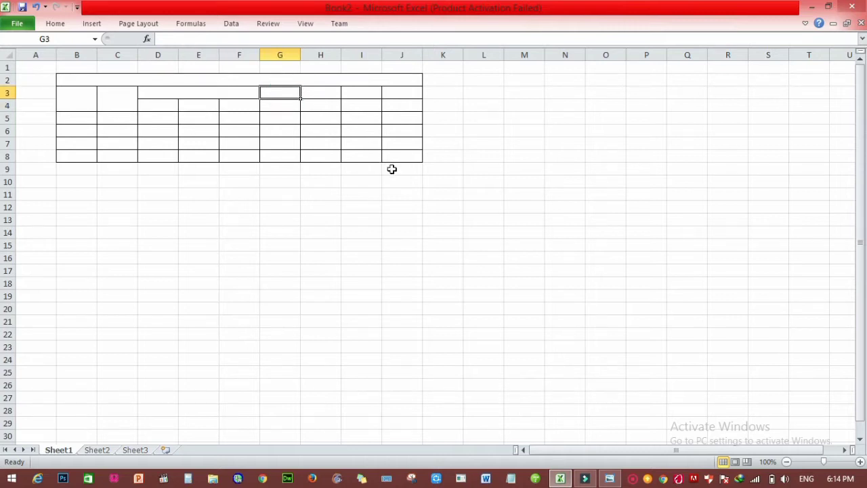
left_click(585, 478)
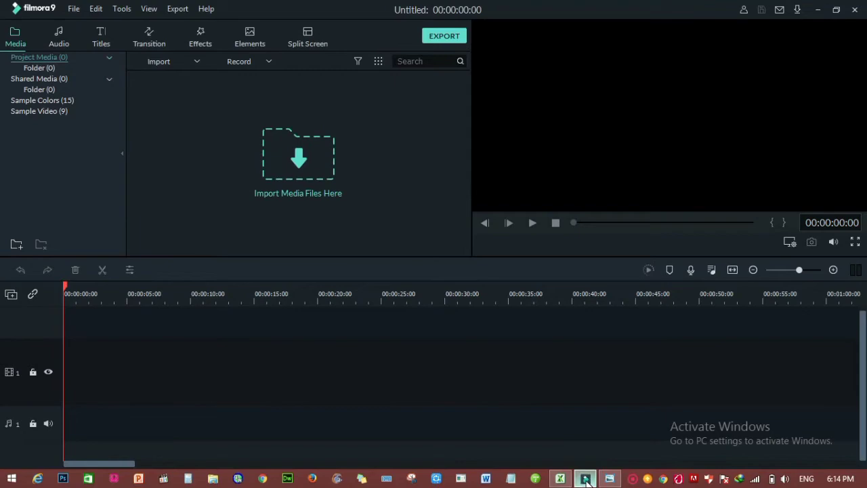
left_click(611, 478)
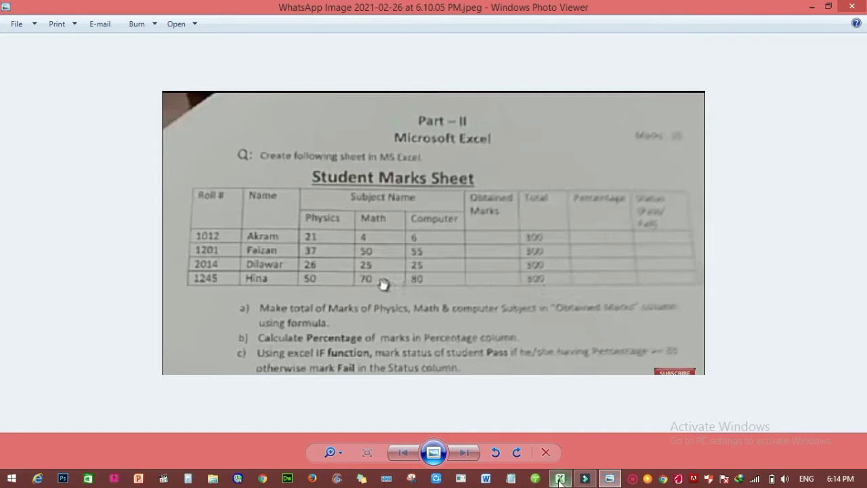
mouse_move(559, 479)
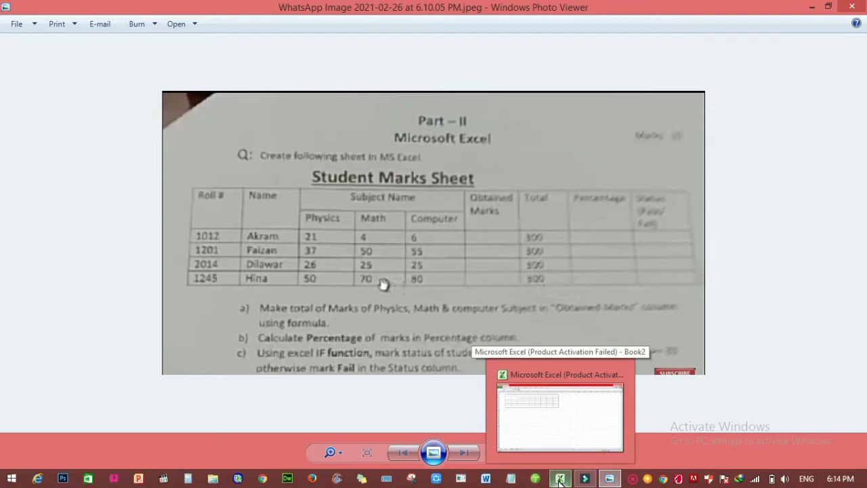
left_click(560, 481)
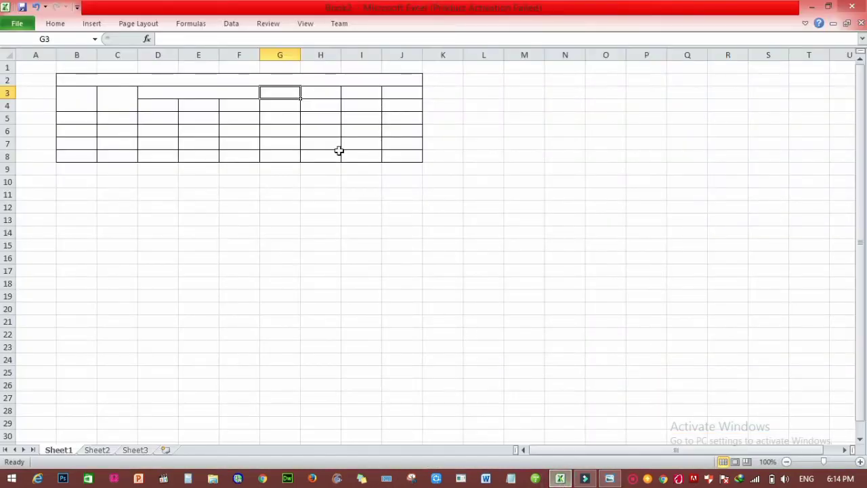
Merge G3:G4 and H3:H4 into tall header cells
mouse_move(321, 92)
left_mouse_down()
mouse_move(323, 104)
mouse_move(280, 103)
left_mouse_up()
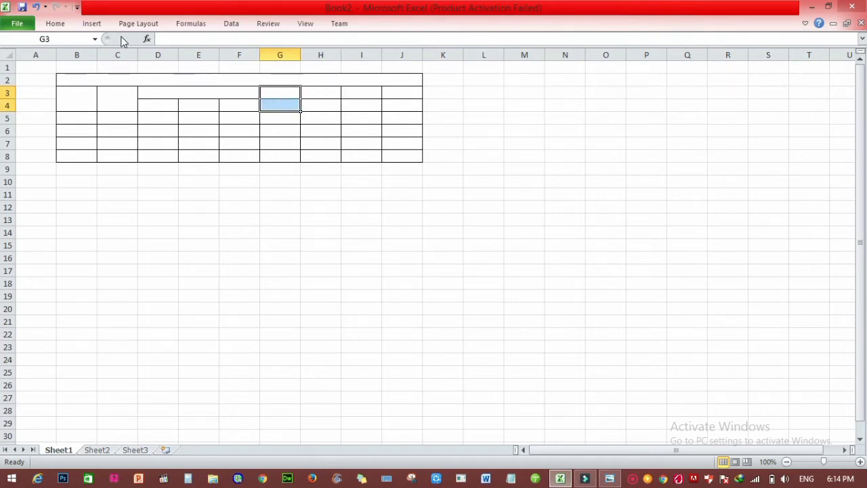
left_click(55, 23)
left_click(384, 63)
left_click_drag(320, 92, 323, 104)
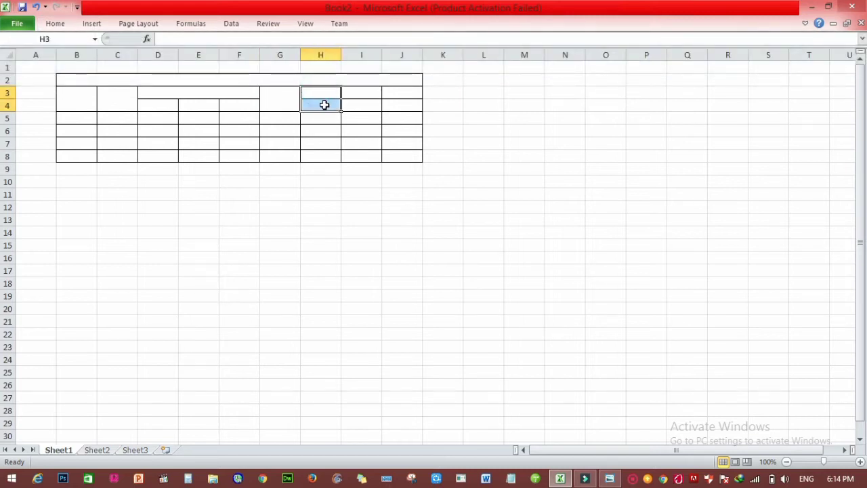
left_click(60, 24)
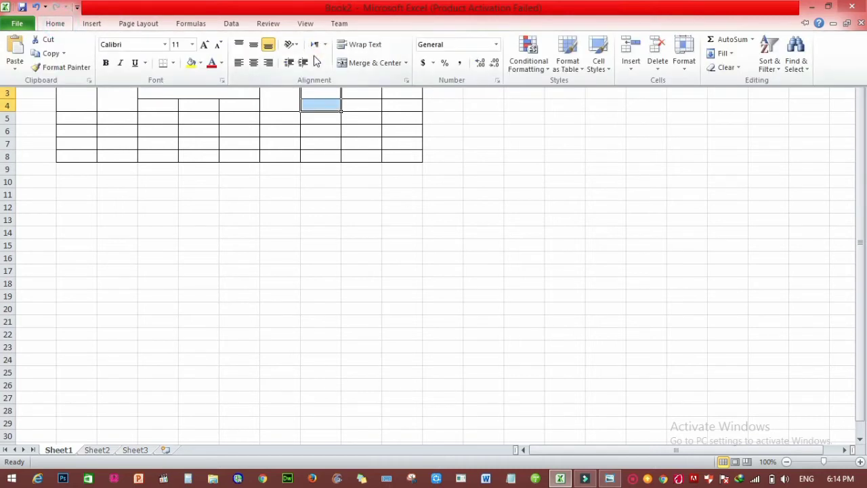
left_click(381, 63)
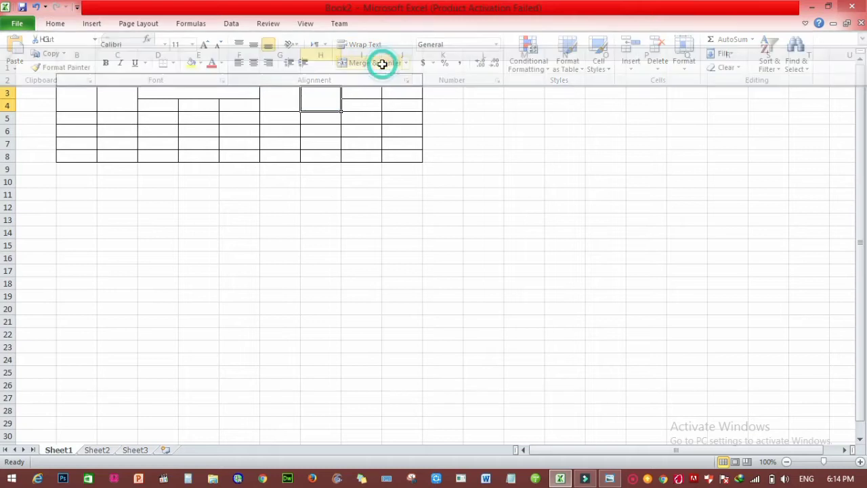
Merge I3:I4 and J3:J4, then switch to the reference photo
left_click_drag(363, 96, 362, 105)
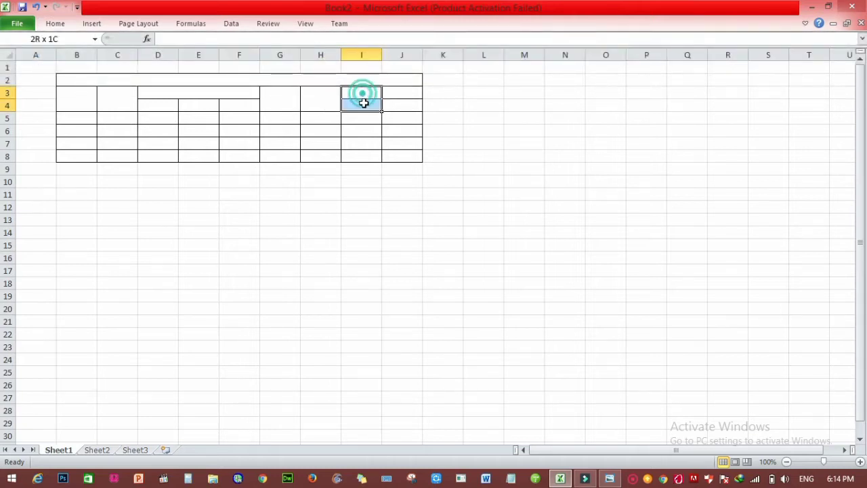
left_click(54, 24)
left_click(350, 62)
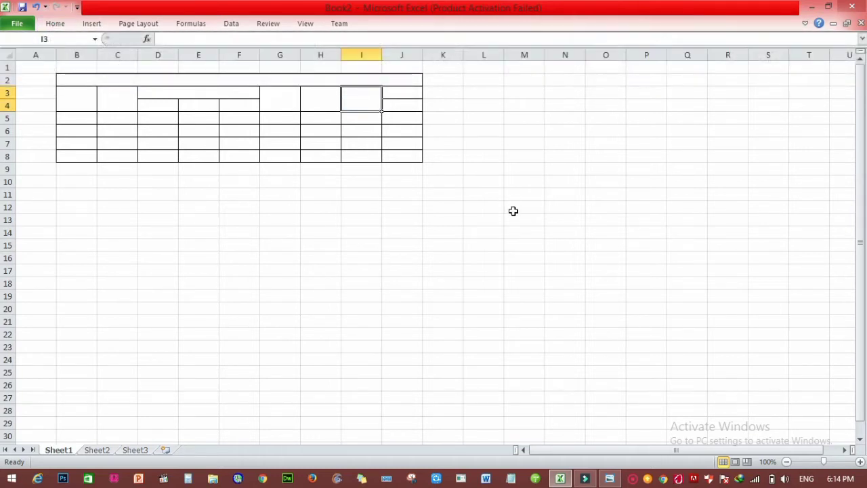
left_click_drag(397, 90, 409, 109)
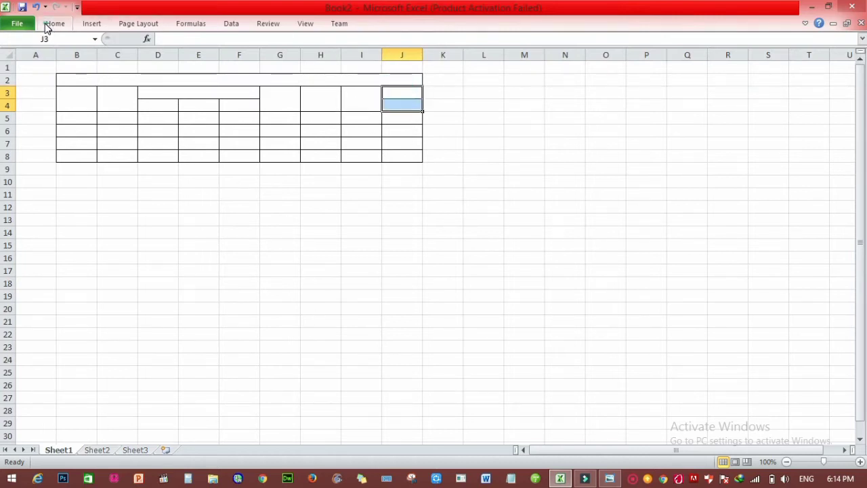
left_click(46, 25)
left_click(393, 62)
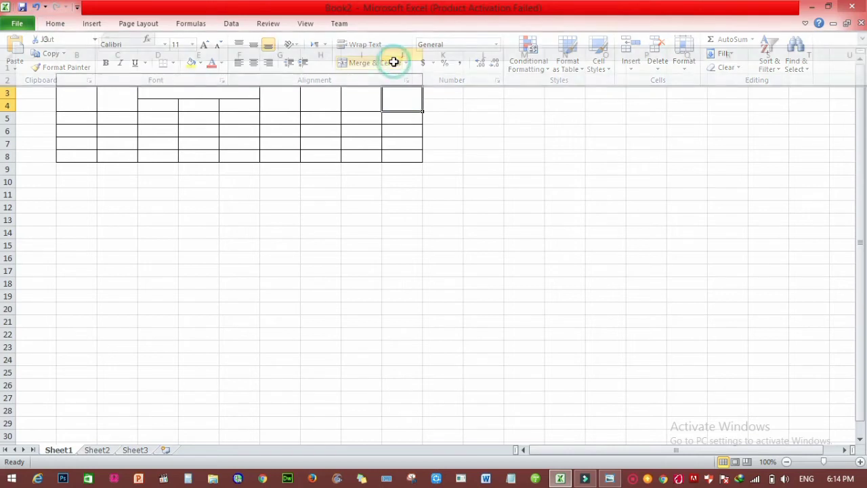
left_click(85, 92)
left_click(93, 74)
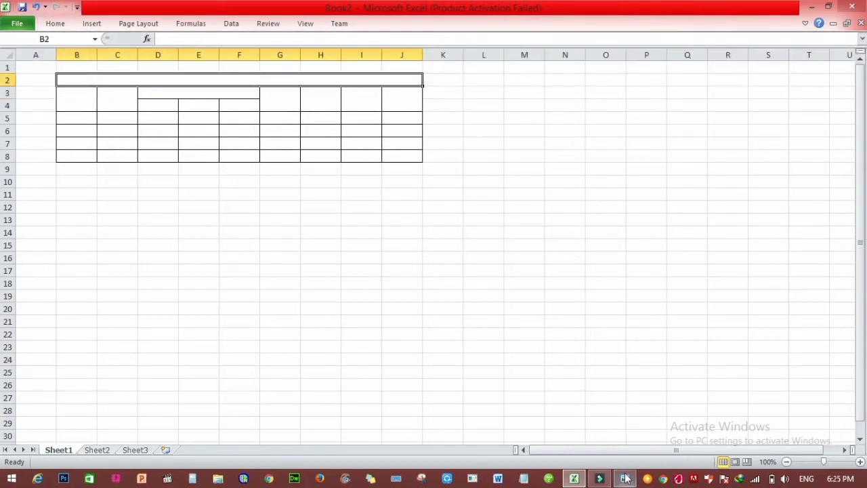
left_click(610, 478)
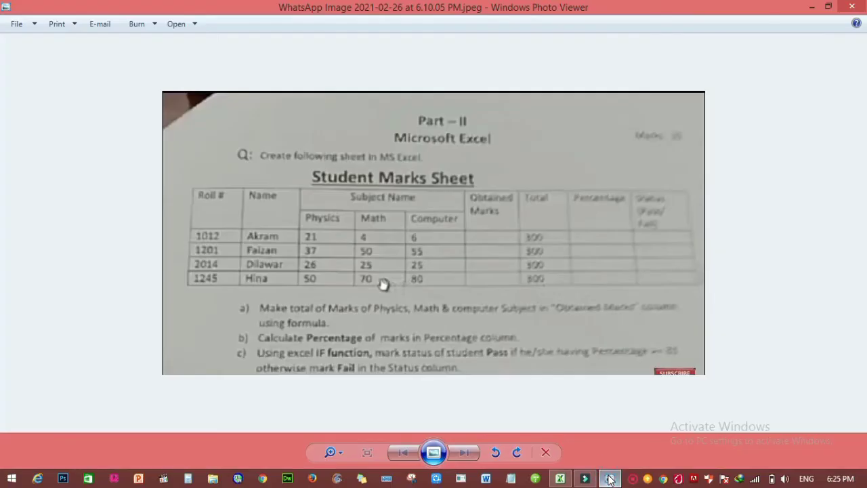
Type the title 'Students Marks Sheet' into merged cell B2, fixing the typo
left_click(609, 478)
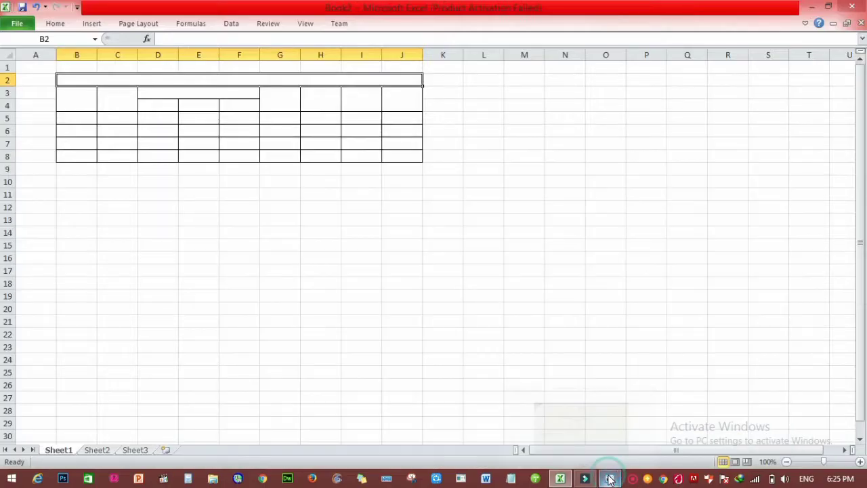
double_click(268, 80)
type("St")
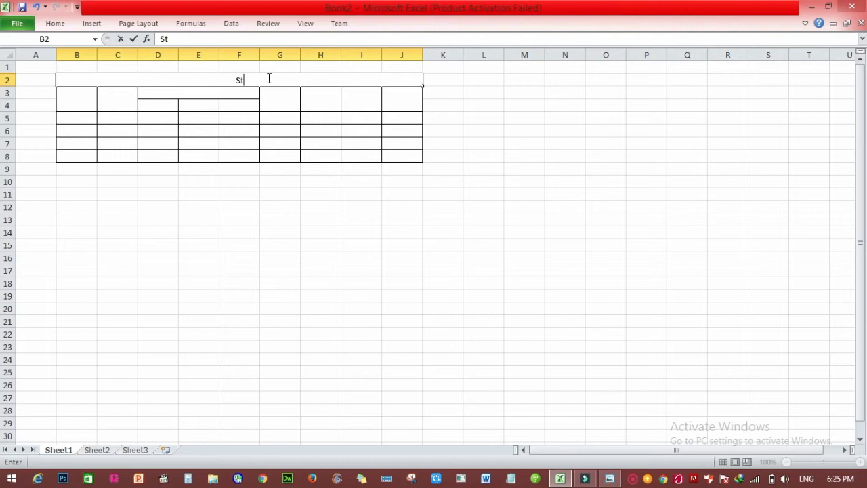
type("uden")
type("ts Mark")
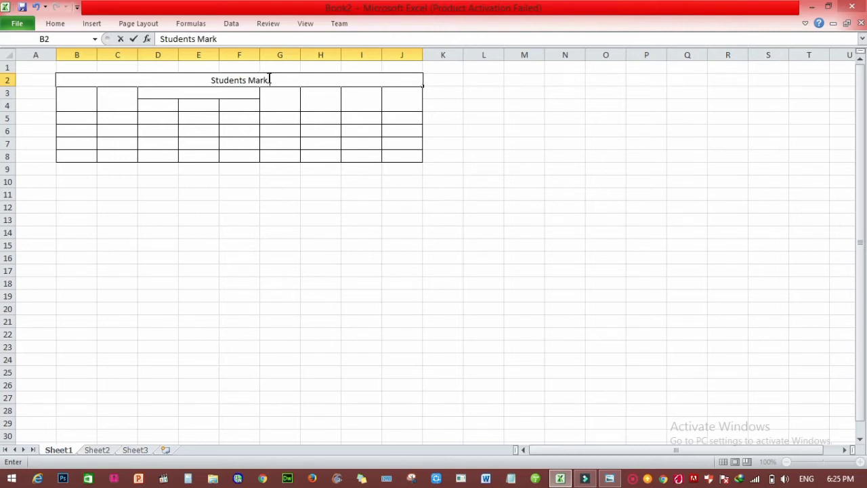
type(" Sheet")
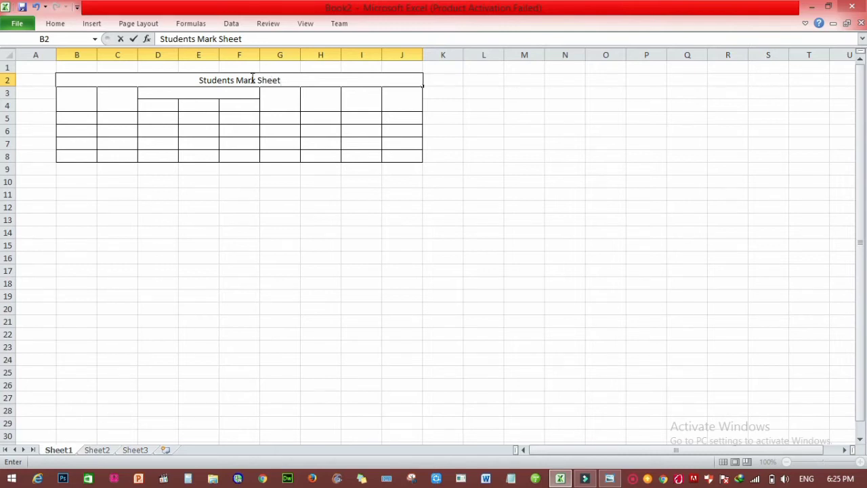
left_click(256, 79)
type("s")
double_click(291, 79)
left_click(291, 79)
left_click(290, 80)
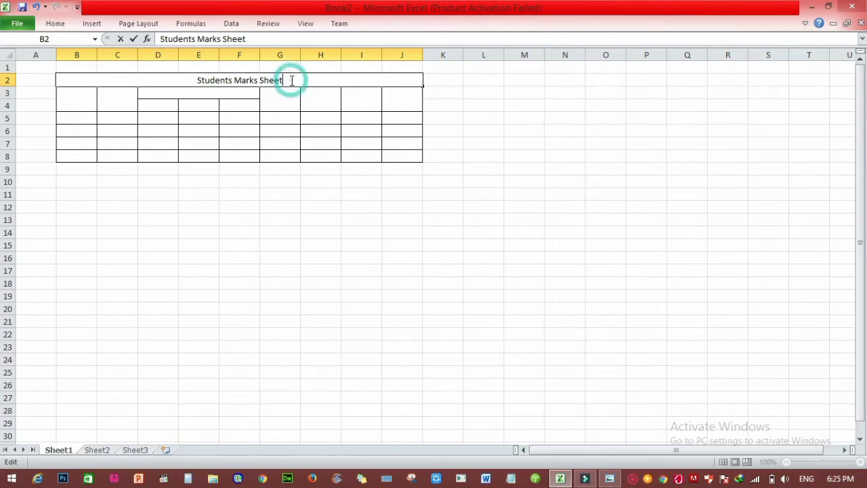
Set the title text to 22-point font size
left_click_drag(284, 80, 60, 80)
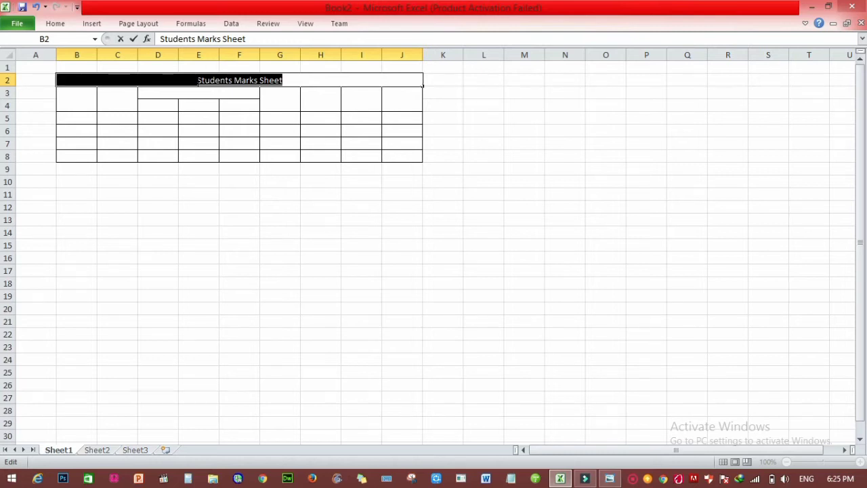
left_click(56, 24)
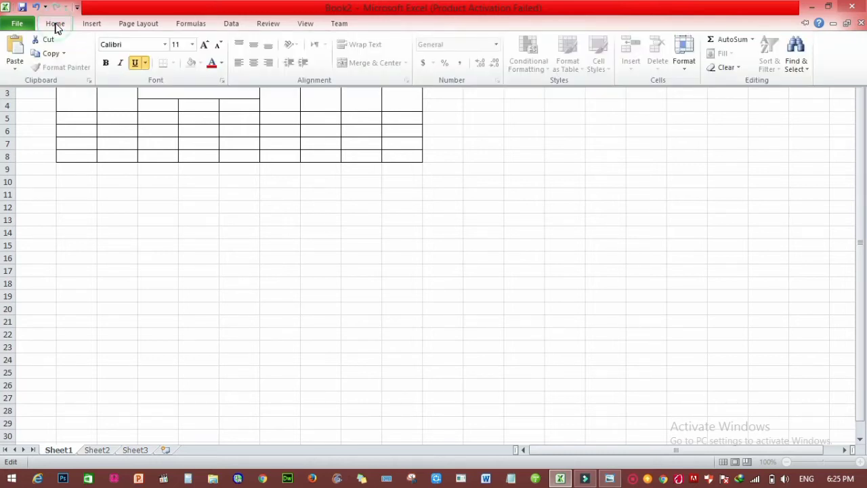
left_click(193, 44)
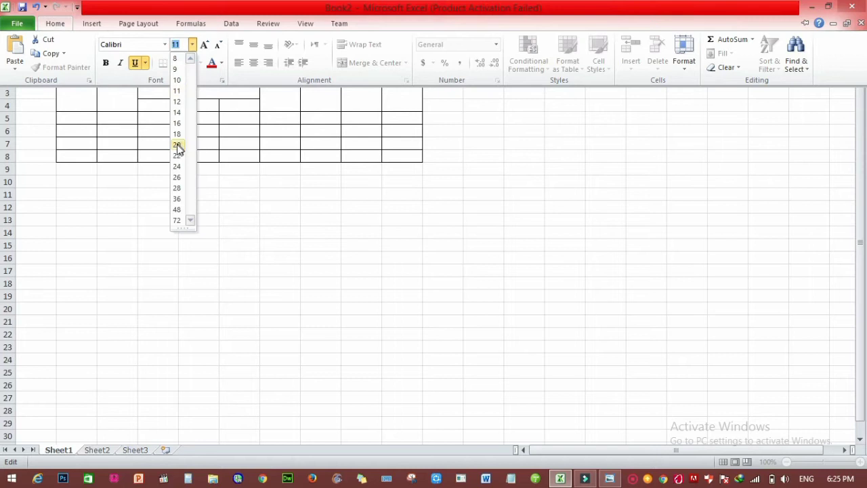
left_click(177, 155)
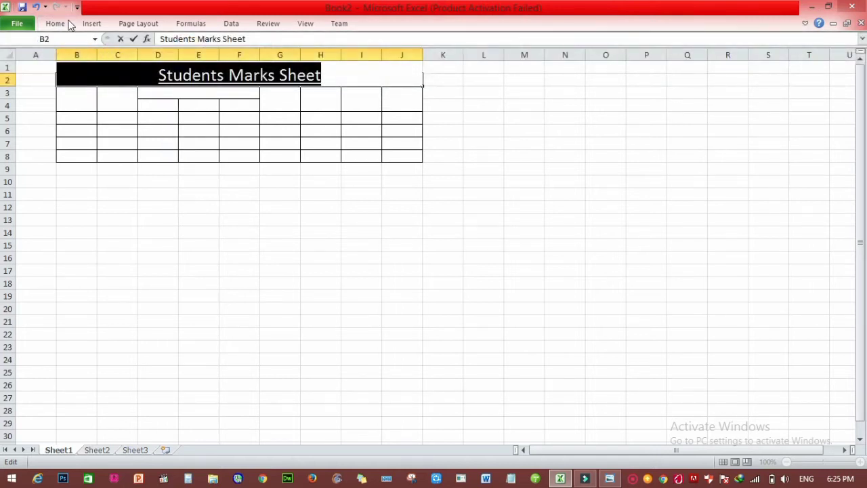
left_click(64, 23)
Bold the title and enter headings Roll No, Name and Subject Name
left_click(106, 62)
left_click(126, 105)
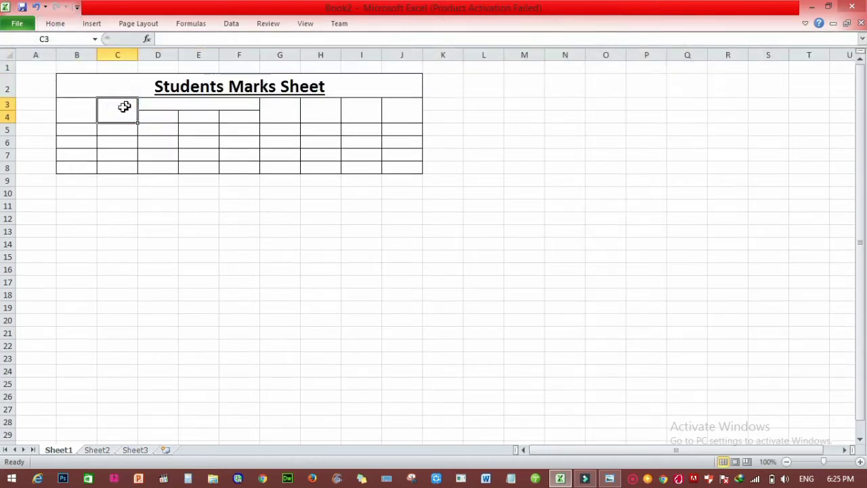
left_click(84, 108)
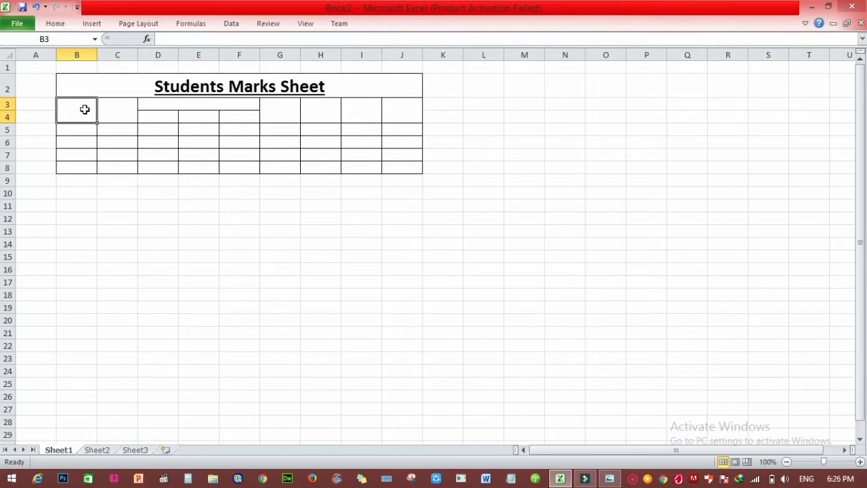
type("R")
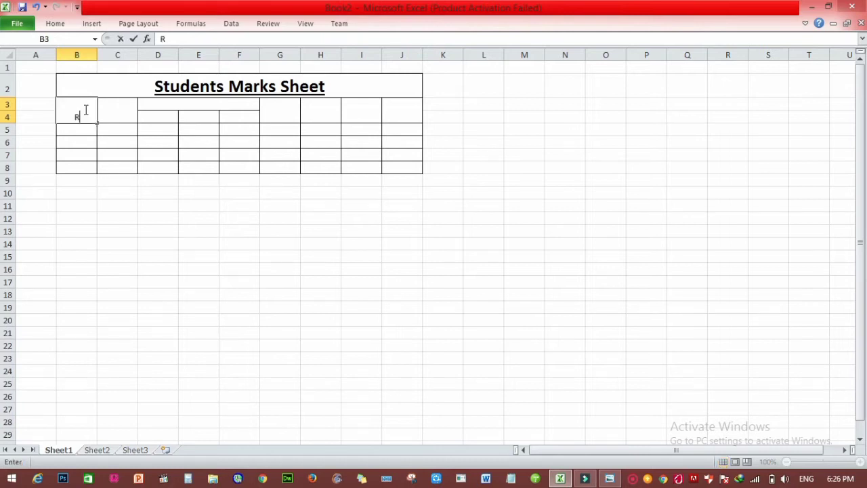
type("oll No")
left_click(102, 102)
type("Name")
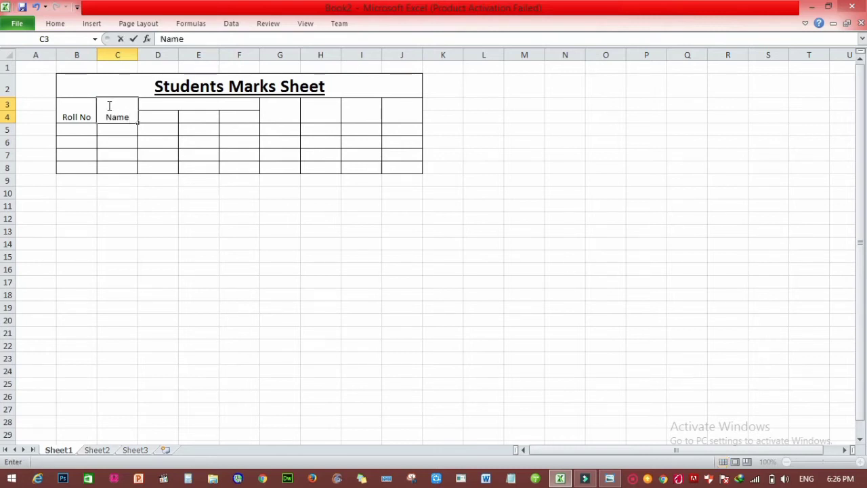
left_click(195, 103)
type("Subject Name")
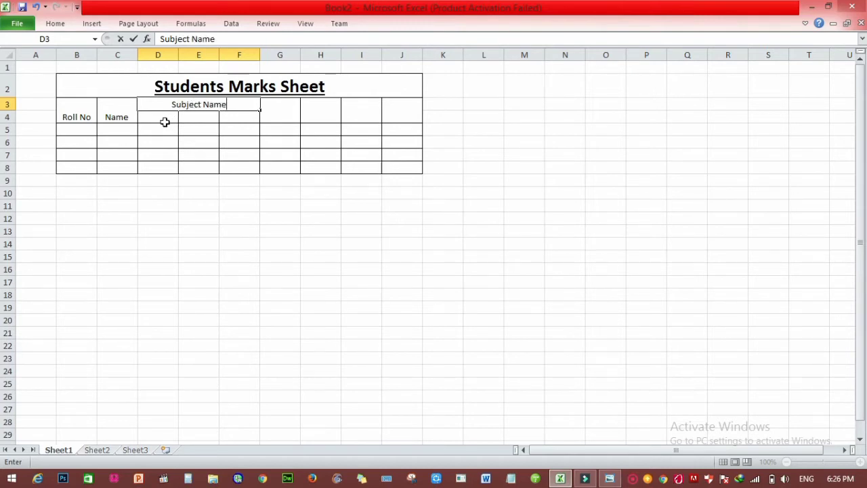
Enter Physics, Math and Computer in D4:F4 and widen column F
left_click(164, 122)
type("Physics")
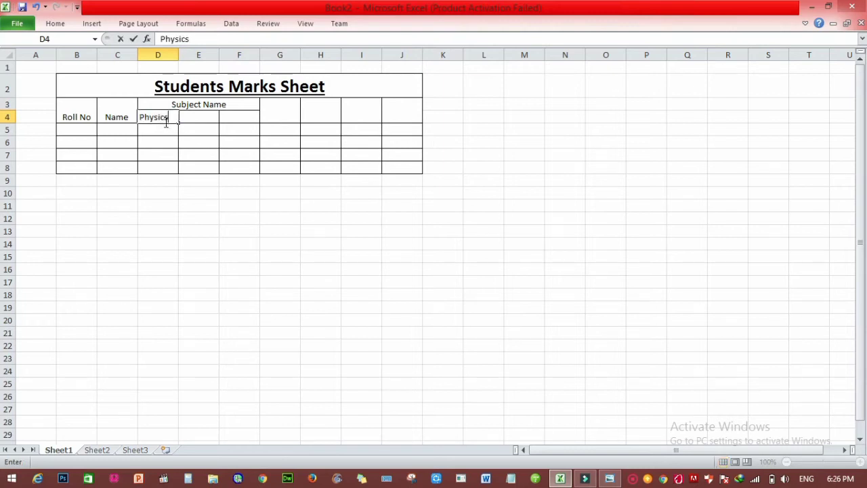
left_click(202, 115)
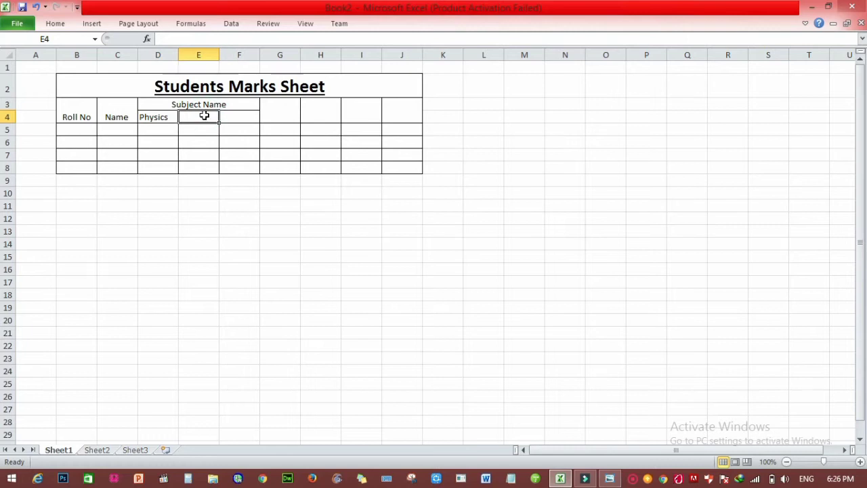
type("Math")
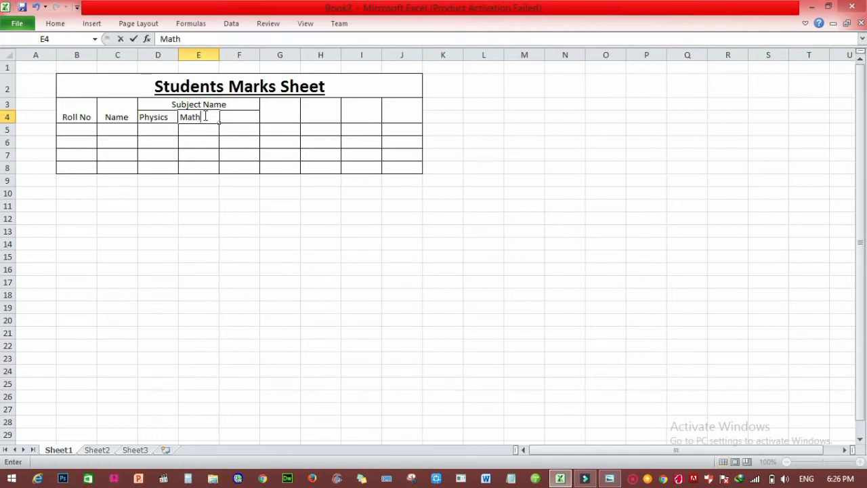
left_click(237, 116)
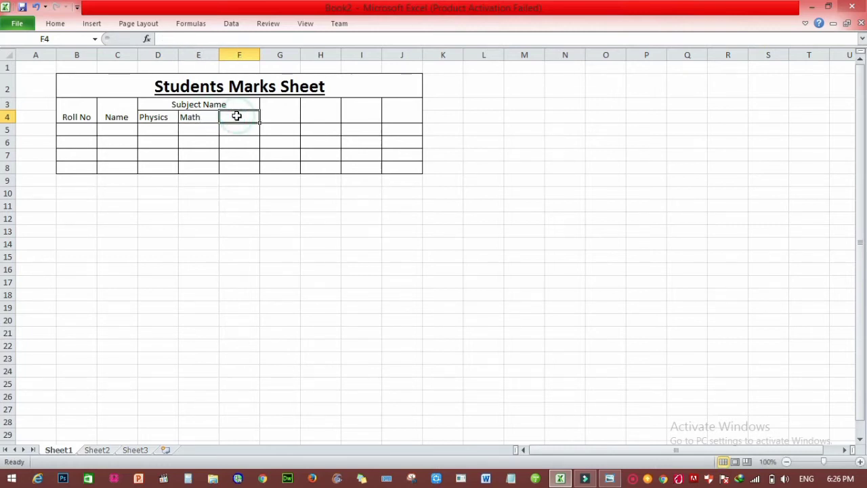
type("Computer")
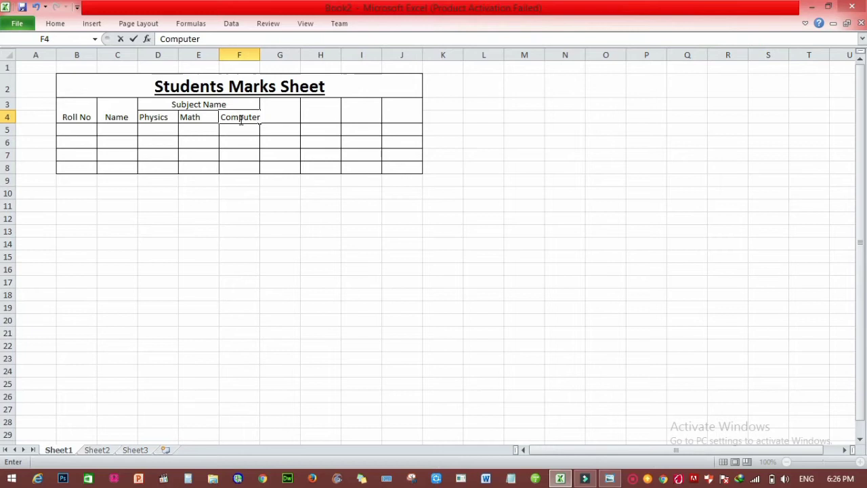
left_click(240, 128)
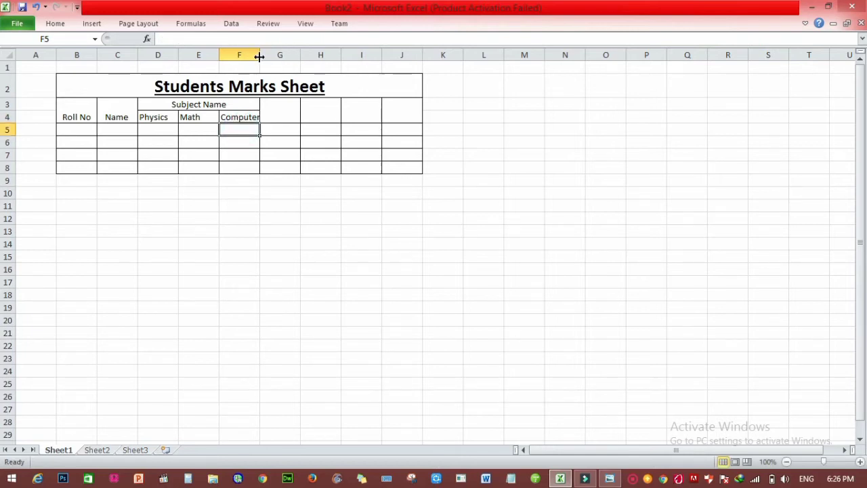
left_click_drag(260, 55, 266, 54)
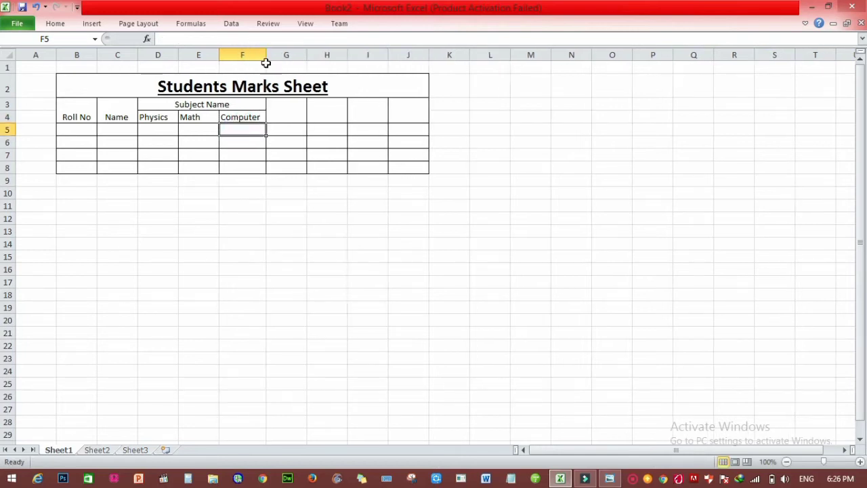
left_click(609, 478)
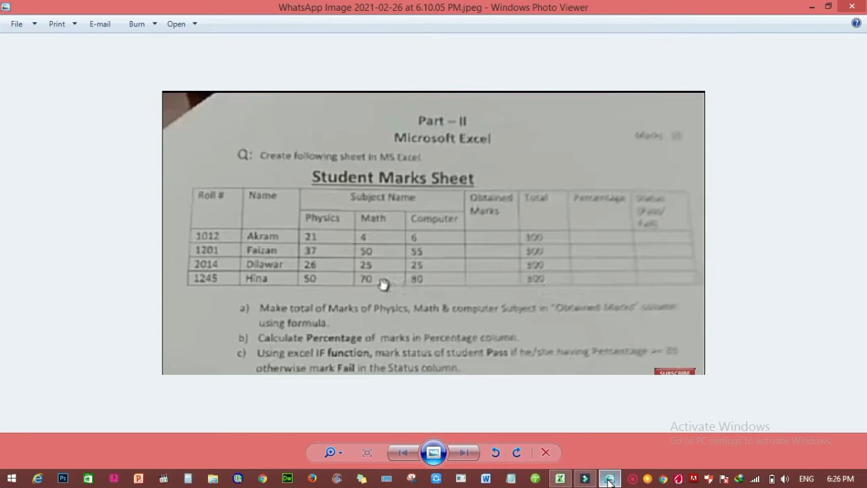
left_click(609, 478)
left_click(290, 106)
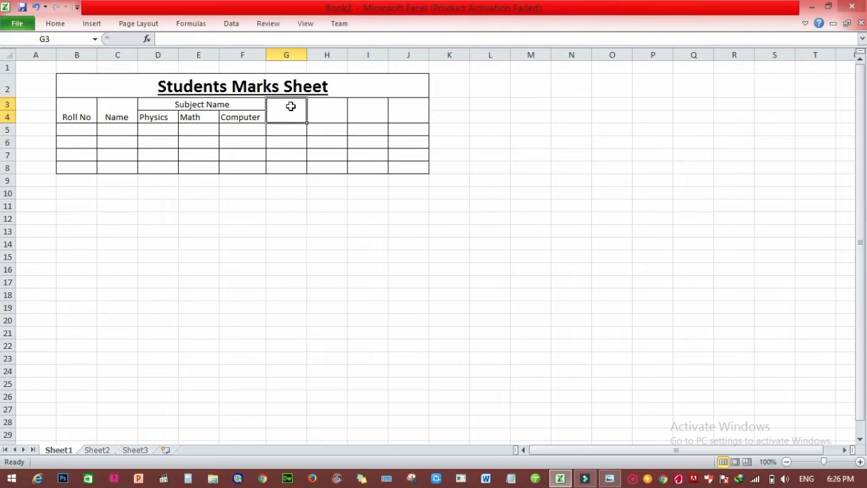
Enter 'Obtained Marks' in G3 and wrap it onto two lines
type("O")
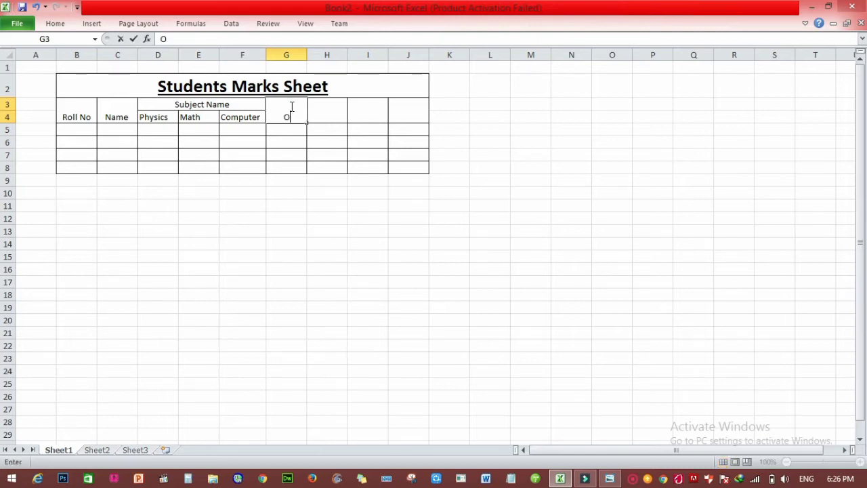
type("btained Marks")
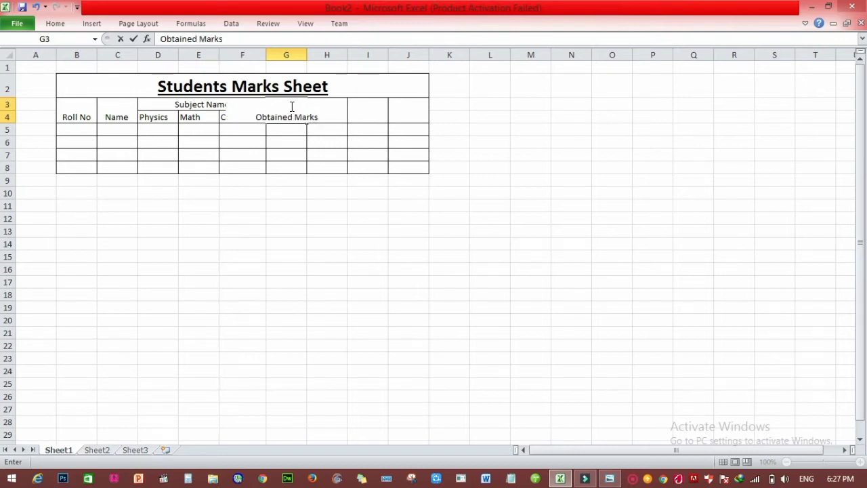
left_click(381, 113)
left_click(328, 111)
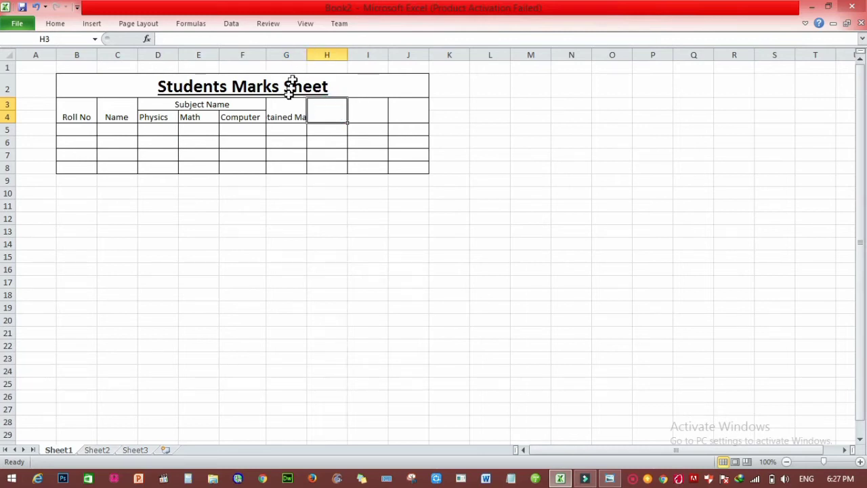
left_click(53, 23)
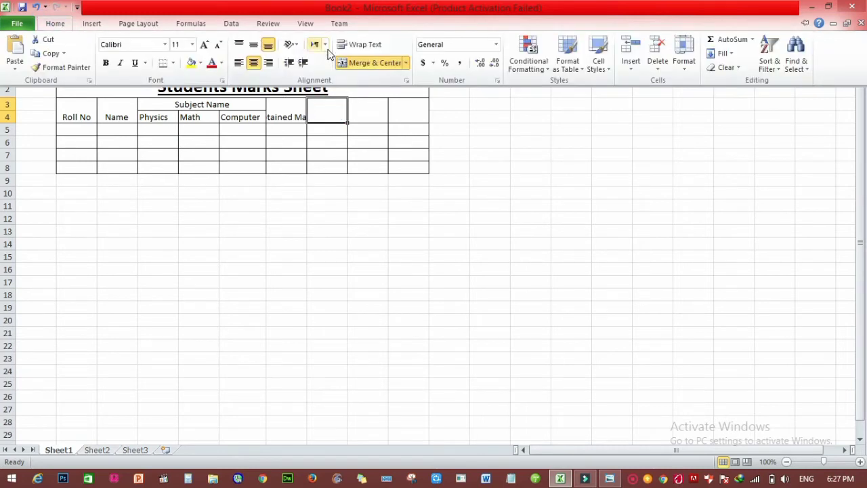
left_click(355, 44)
left_click(285, 110)
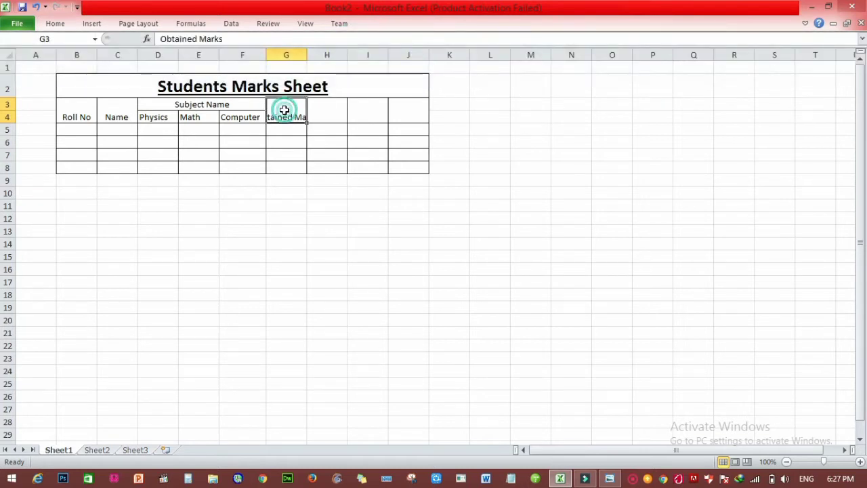
left_click(52, 23)
left_click(355, 44)
Type 'Total' in H3, then bring up the reference photo
left_click(323, 109)
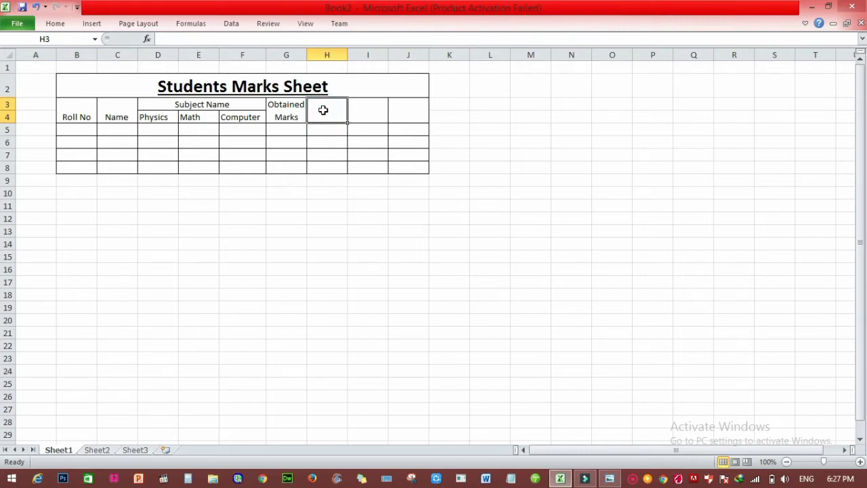
type("Tora")
key("BackSpace")
key("BackSpace")
type("tal")
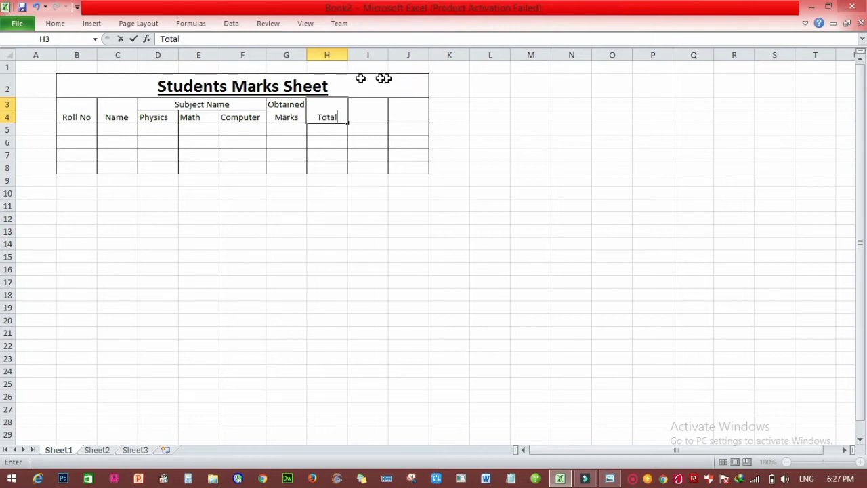
left_click(612, 477)
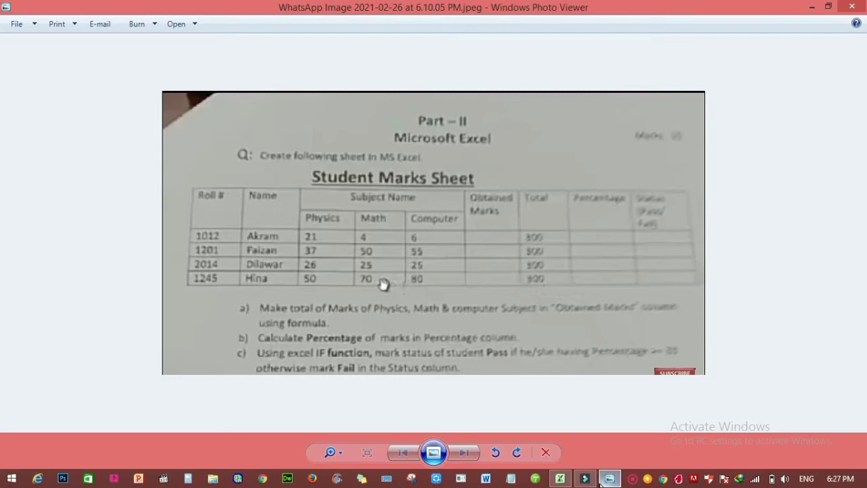
Enter 'Percentage' in I3, widen column I to fit, then view the reference photo
left_click(610, 478)
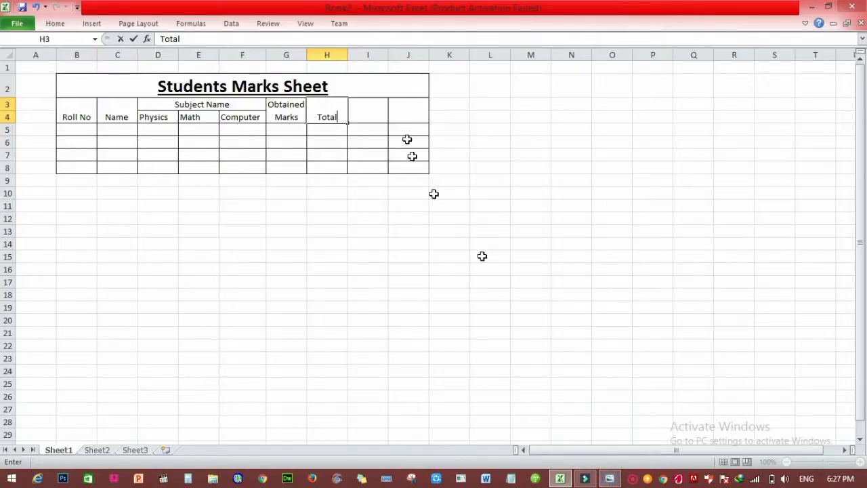
left_click(371, 117)
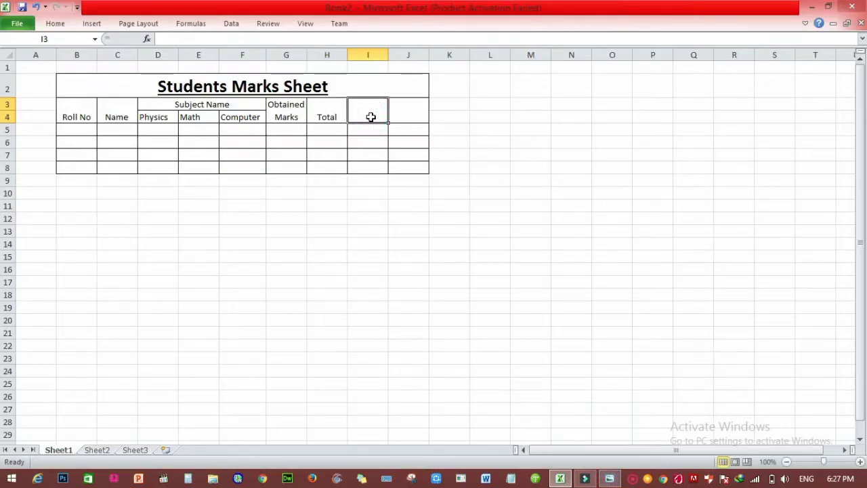
type("Percentage")
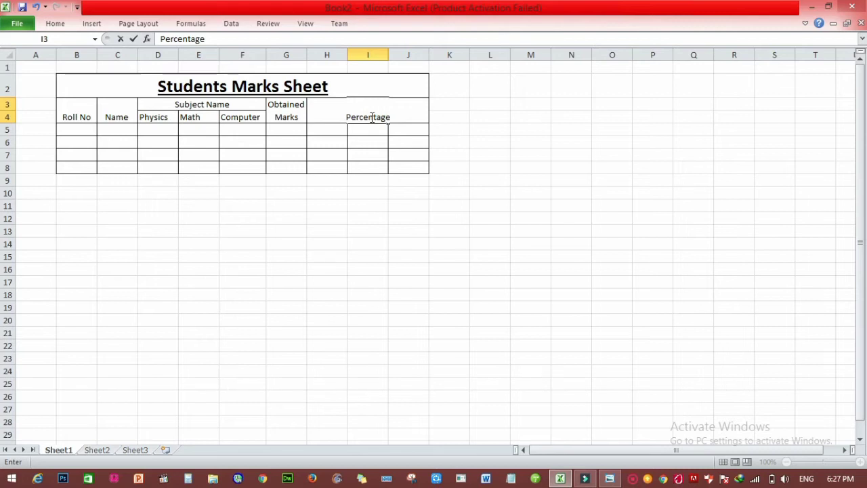
left_click(392, 63)
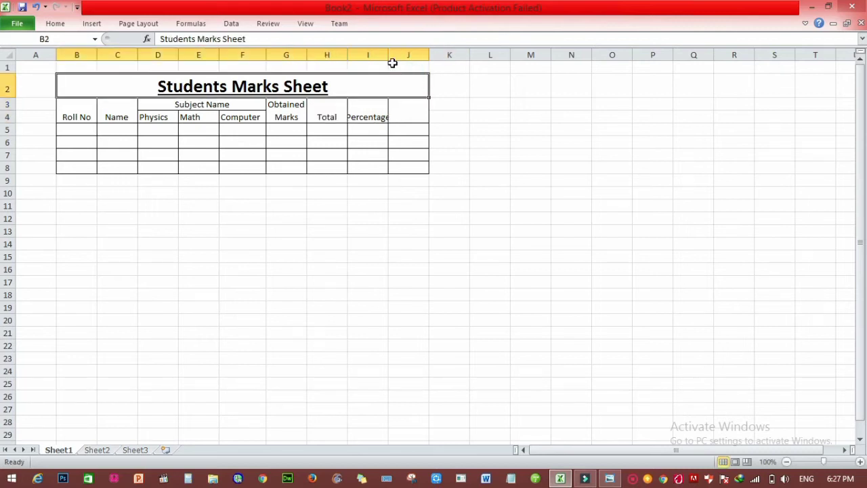
left_click_drag(388, 54, 408, 54)
left_click(422, 105)
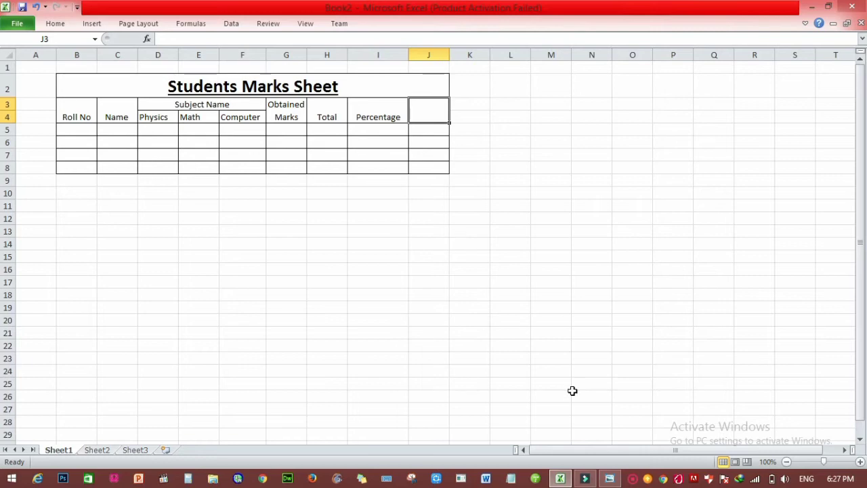
left_click(609, 478)
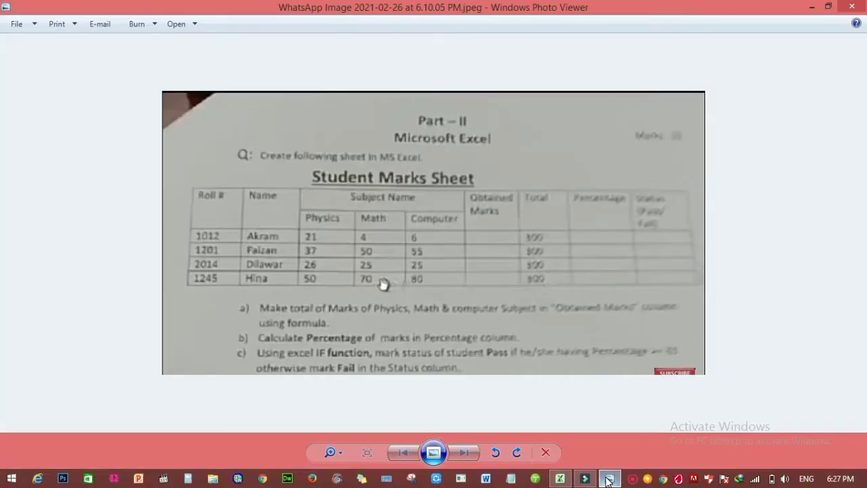
Minimize the reference photo to show the Excel marks sheet again
left_click(609, 478)
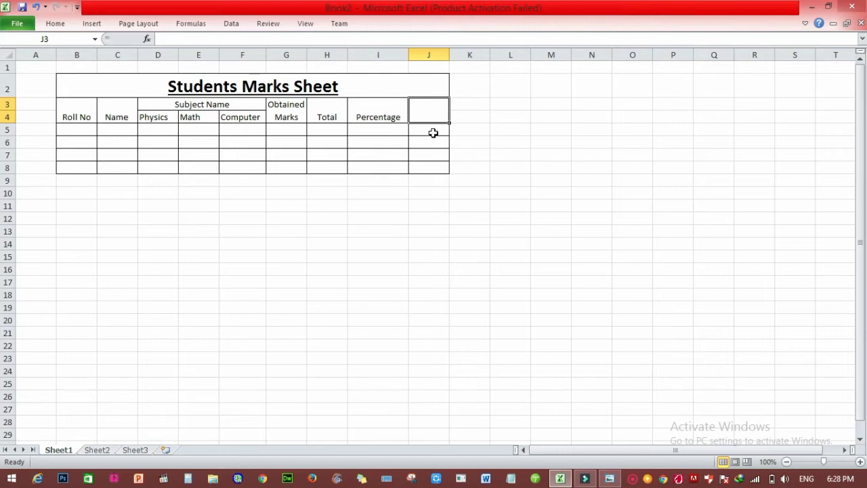
Enter 'Pass/Fail' in J3, select B5, and view the reference photo for the data
type("Pass")
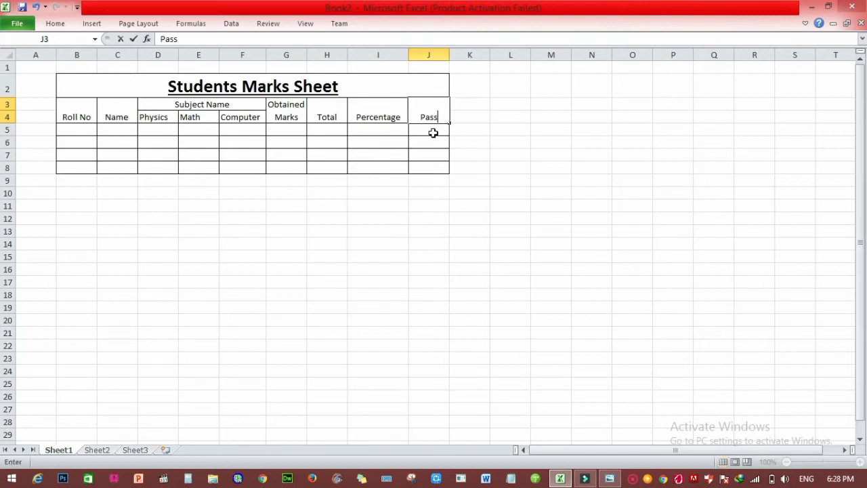
type("/Fail")
left_click(71, 133)
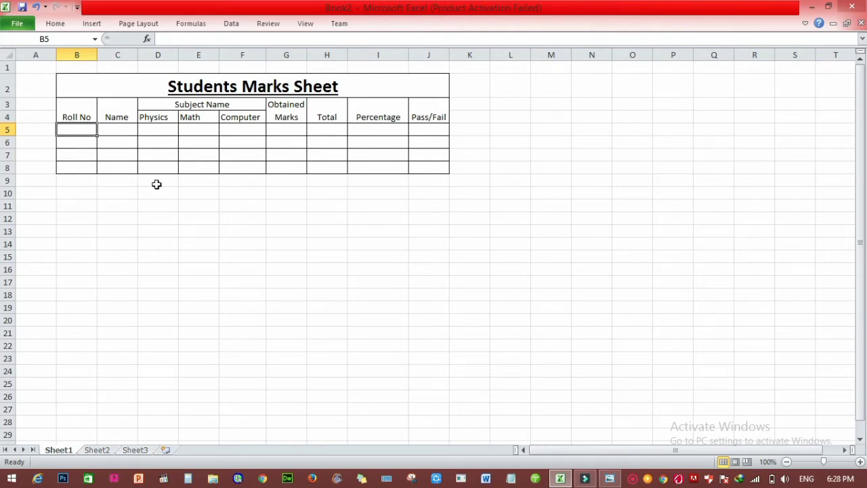
left_click(610, 480)
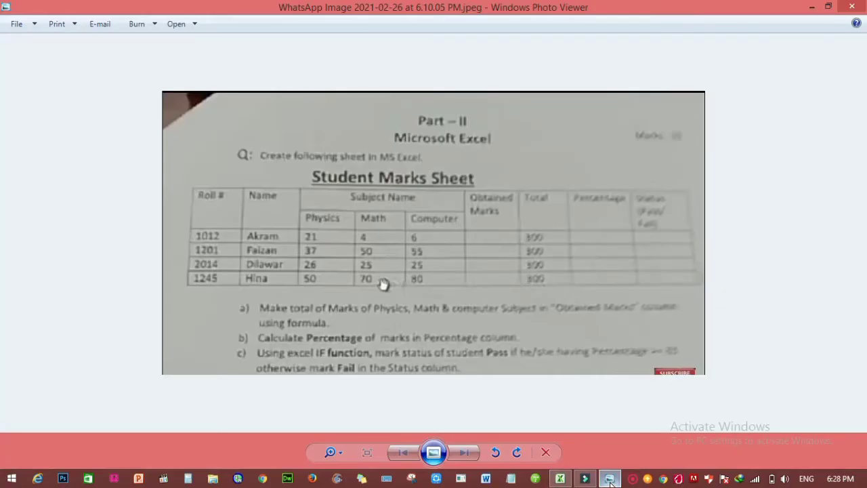
Enter roll numbers 1012, 1201, 2014 and 1245 into B5:B8
key("alt+Tab")
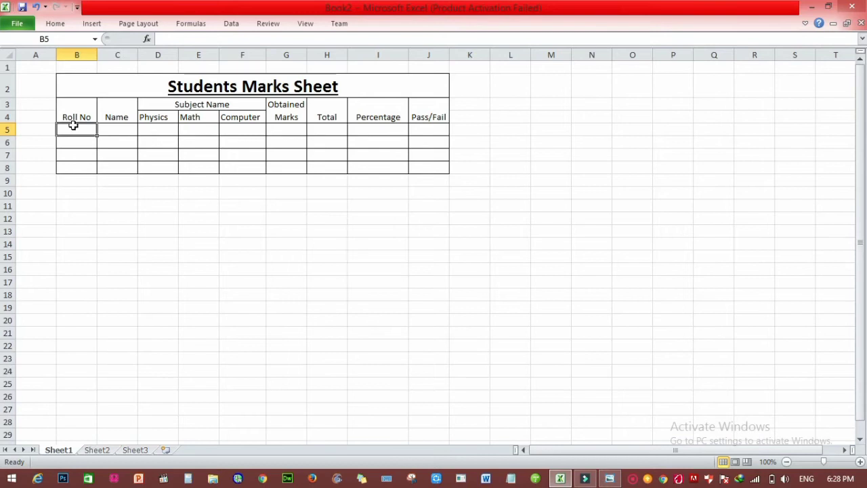
type("10120")
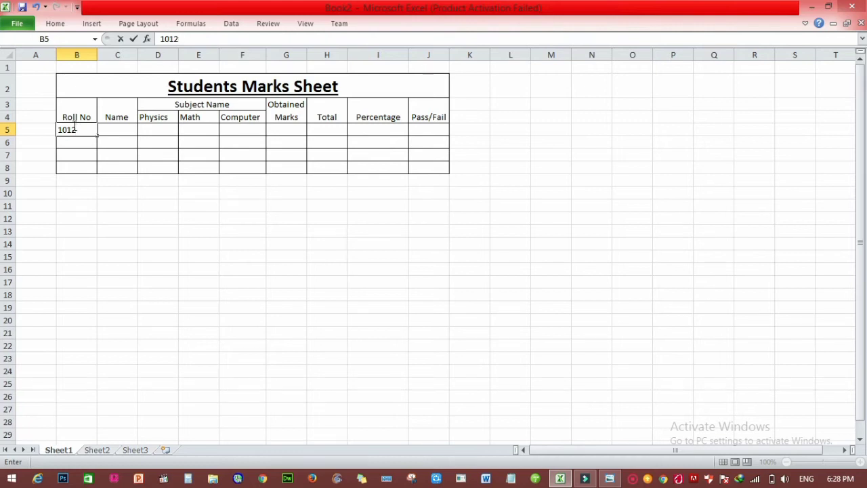
key("Return")
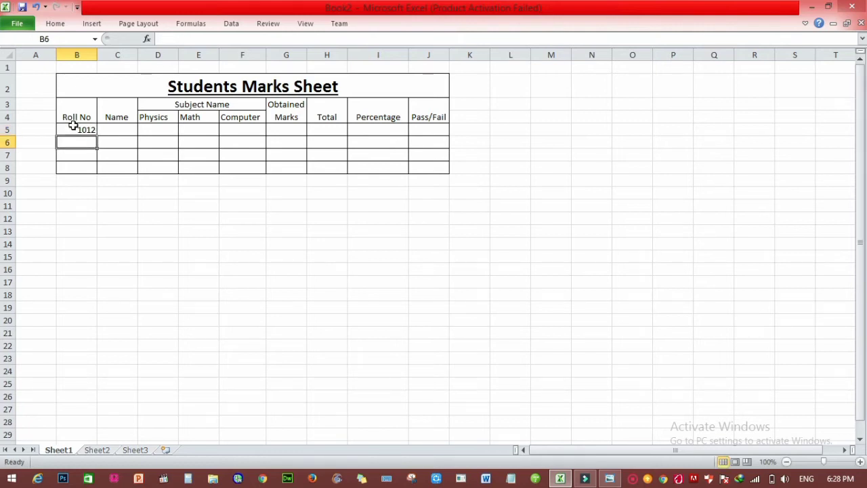
type("1201")
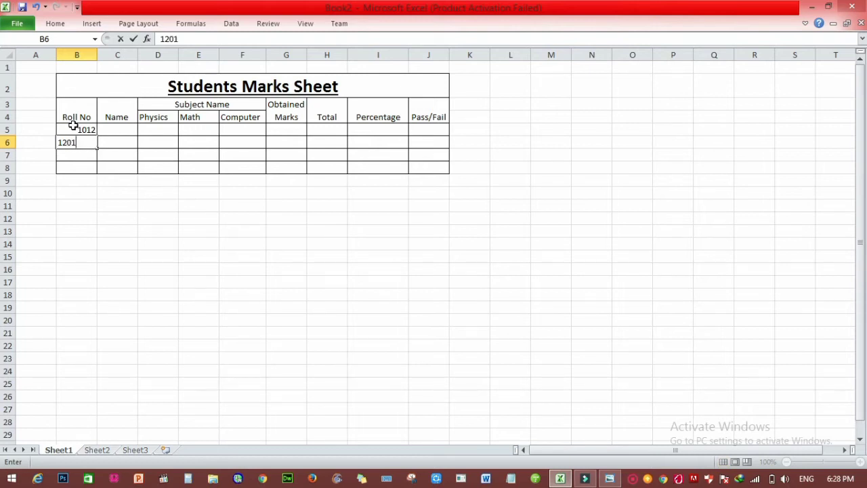
key("Return")
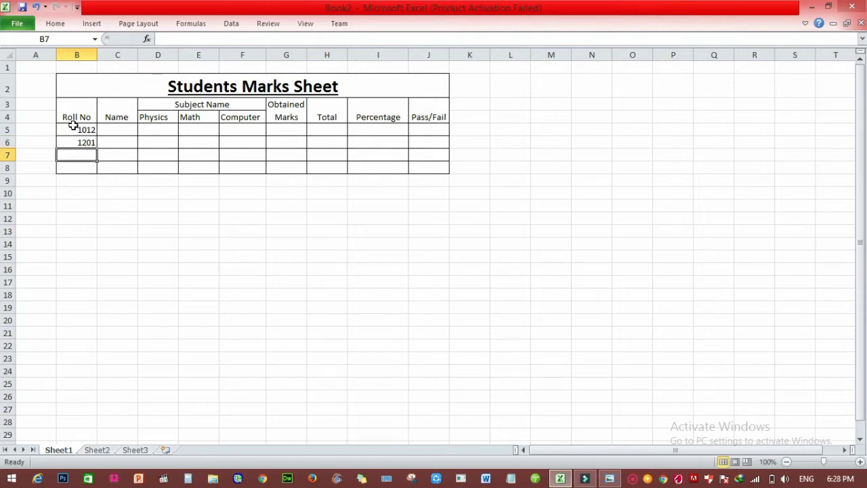
type("2014")
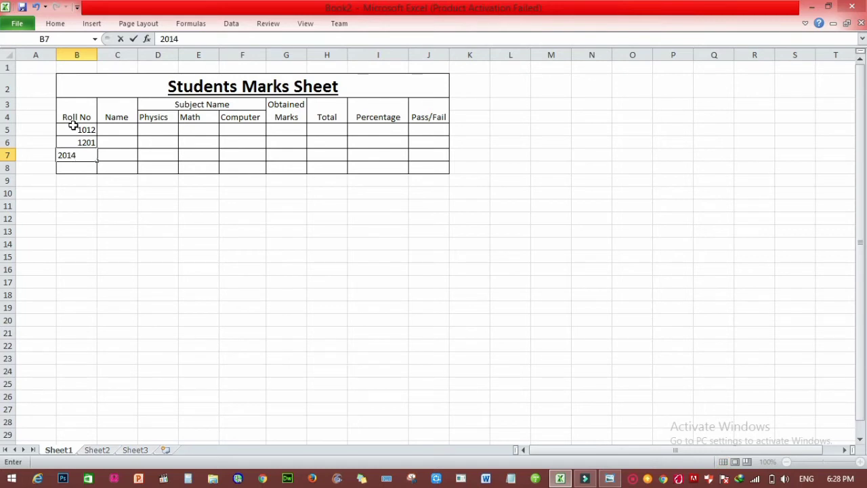
key("Return")
type("1245")
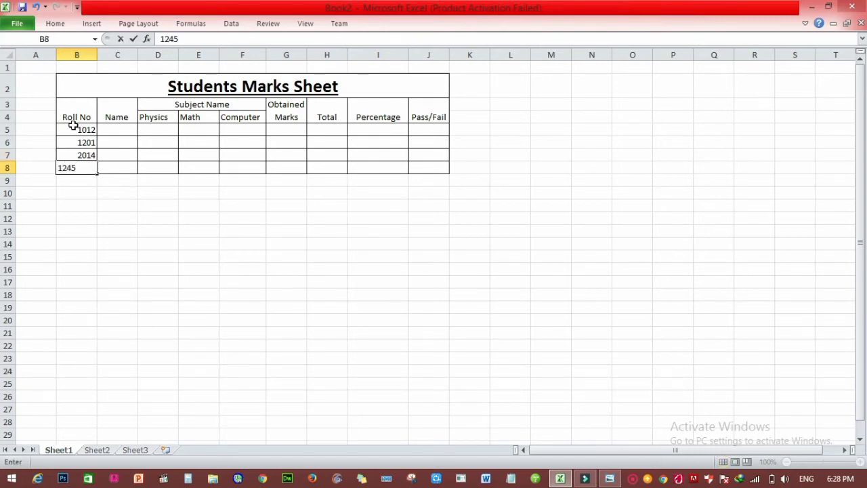
key("Return")
left_click(124, 131)
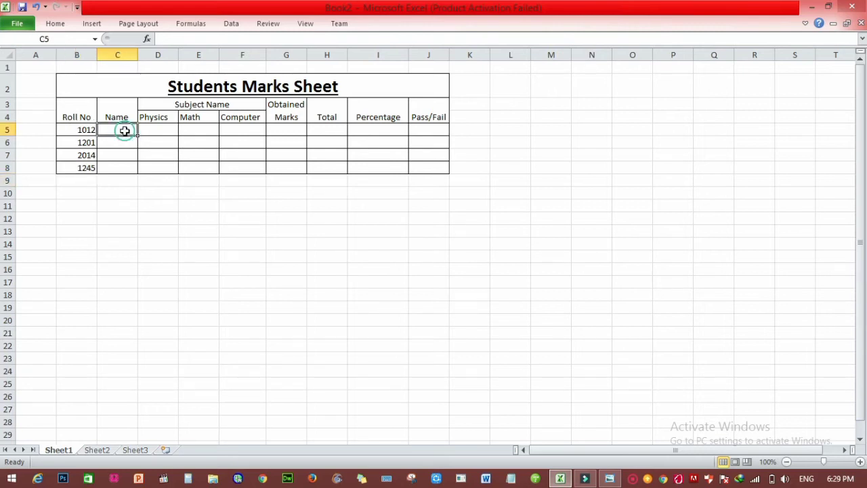
Enter the four student names into C5:C8, checking the reference photo
left_click(609, 478)
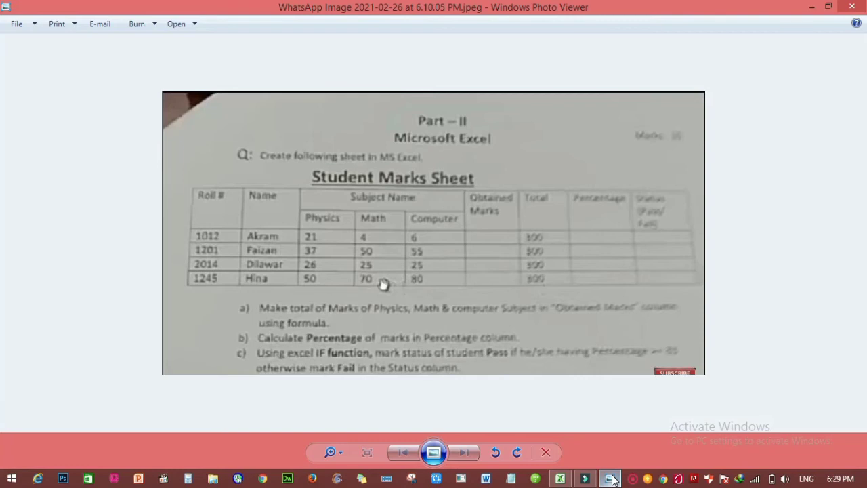
left_click(611, 479)
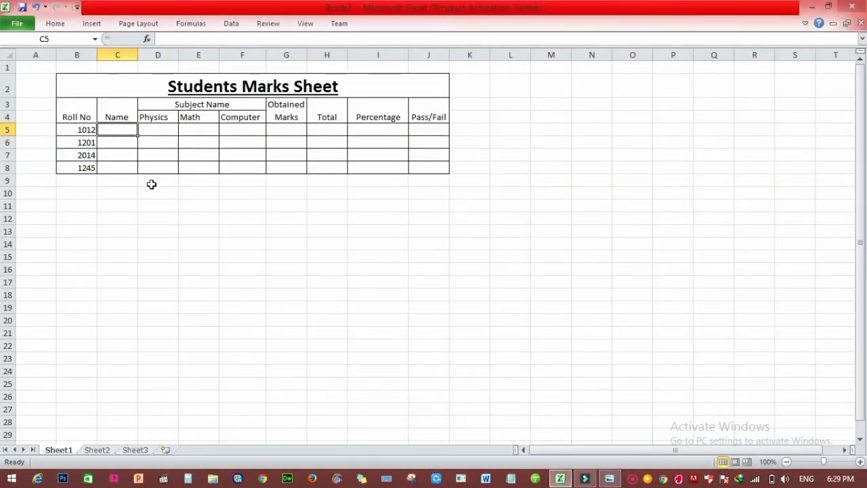
type("Akra")
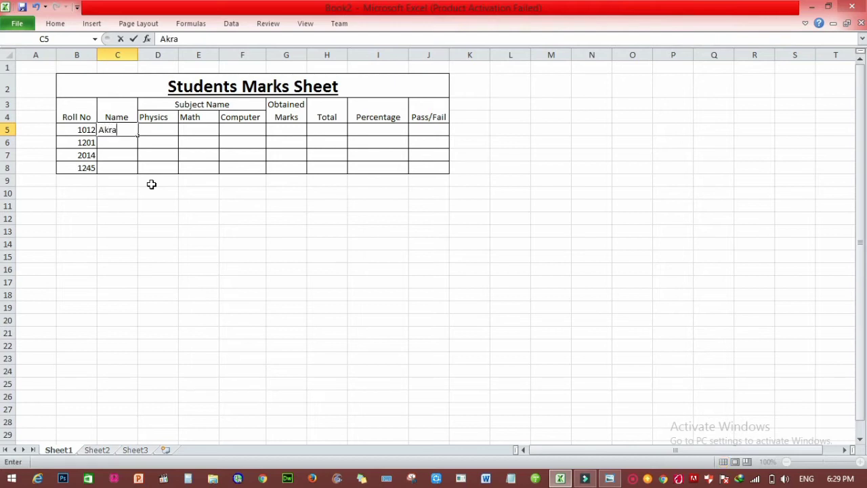
type("m")
key("Return")
type("Faizan")
key("Return")
type("D")
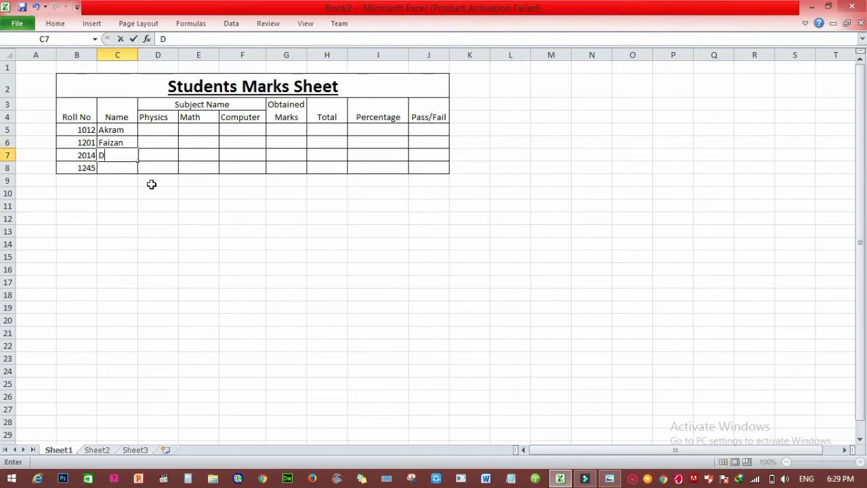
type("ilawr")
key("BackSpace")
type("ar")
key("Return")
type("Hina")
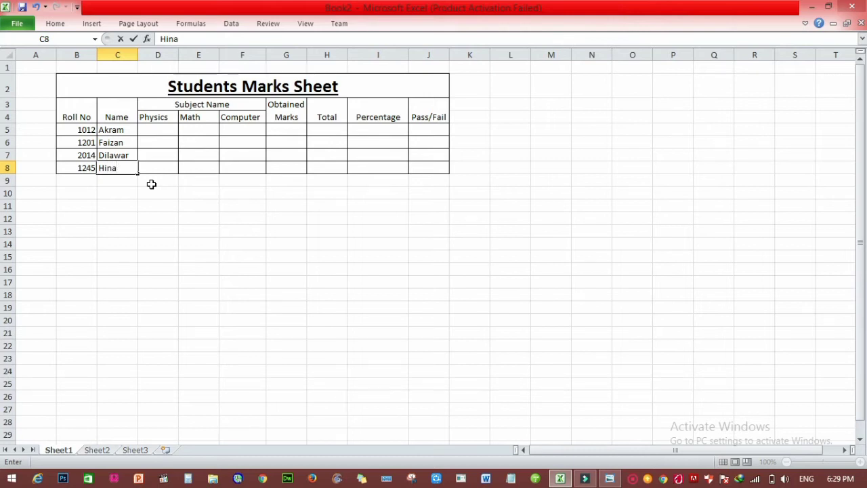
key("Tab")
Enter Physics marks 21, 37, 26 and 50 into D5:D8
key("Up")
key("Up")
key("Up")
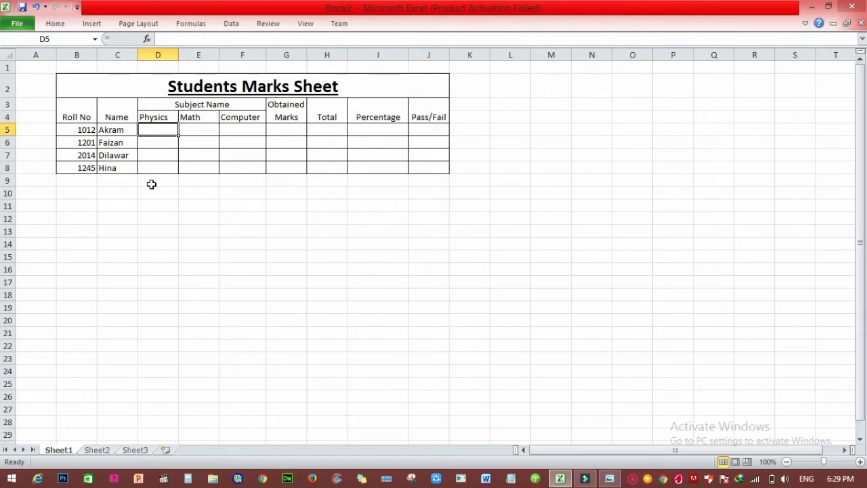
type("21")
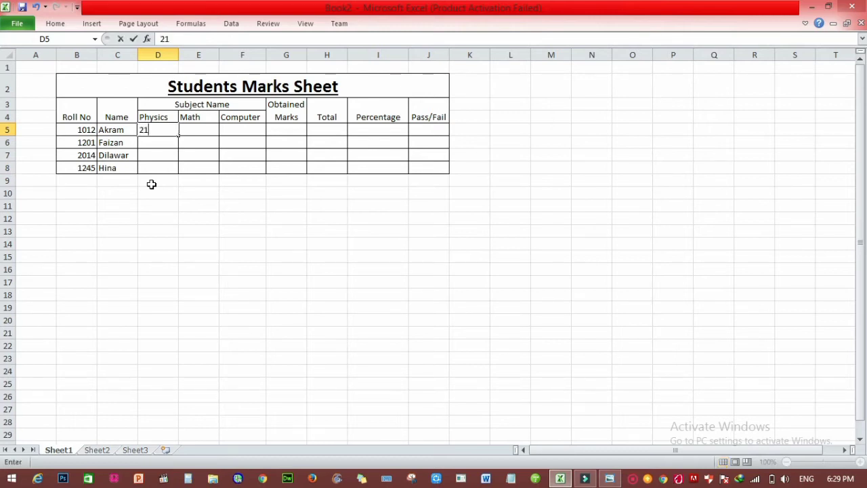
key("Return")
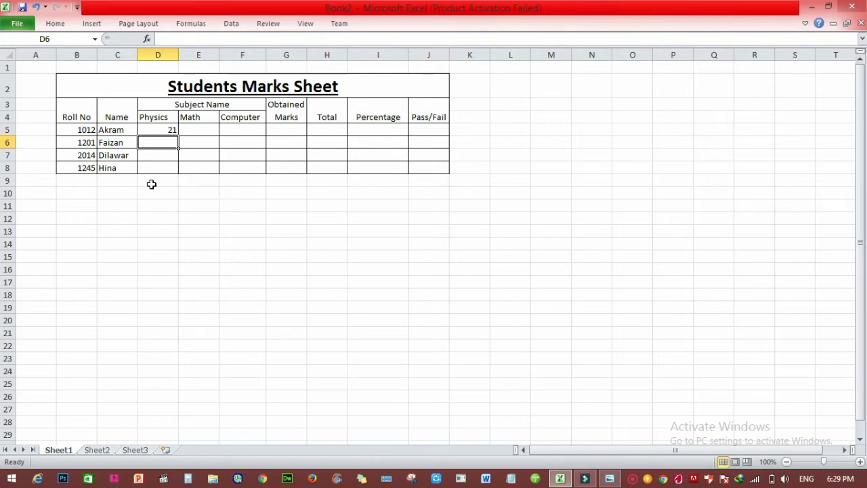
type("37")
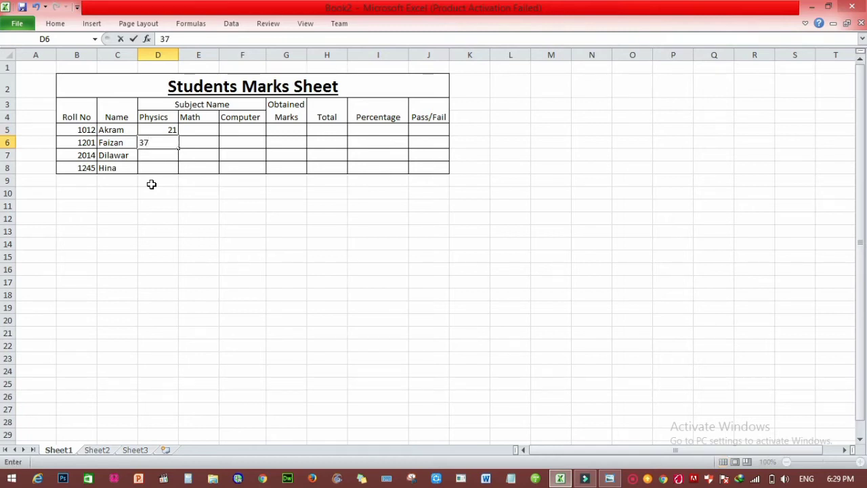
key("Return")
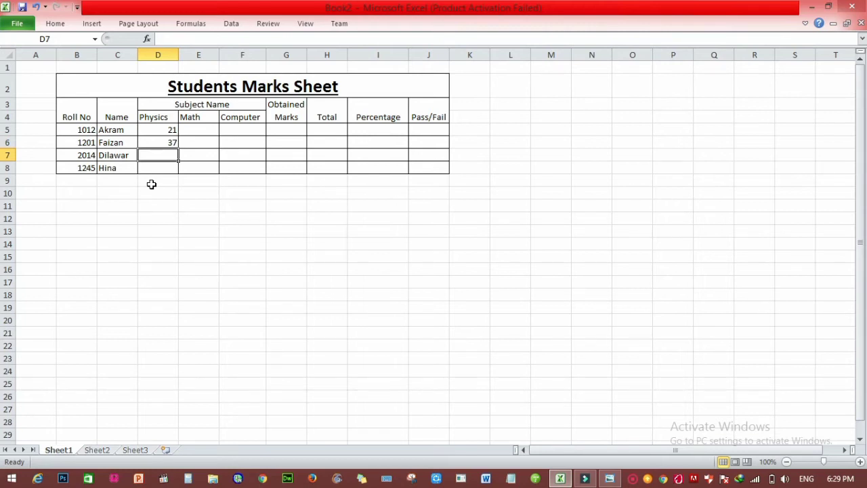
type("26")
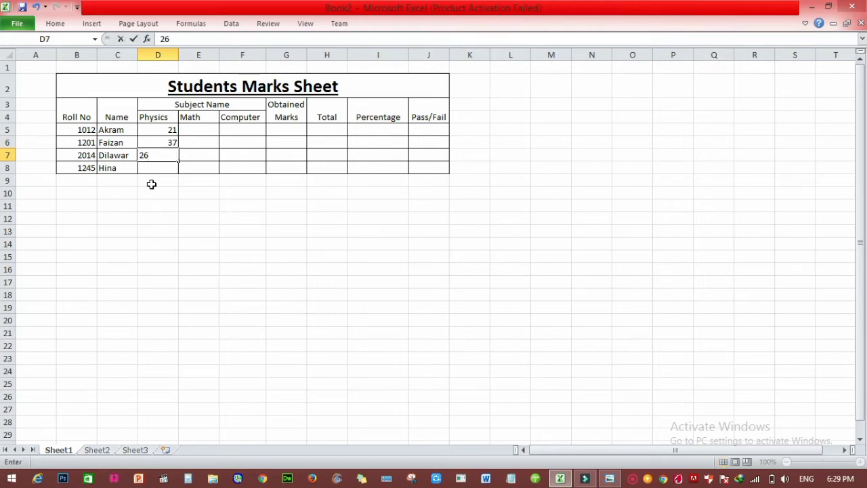
key("Return")
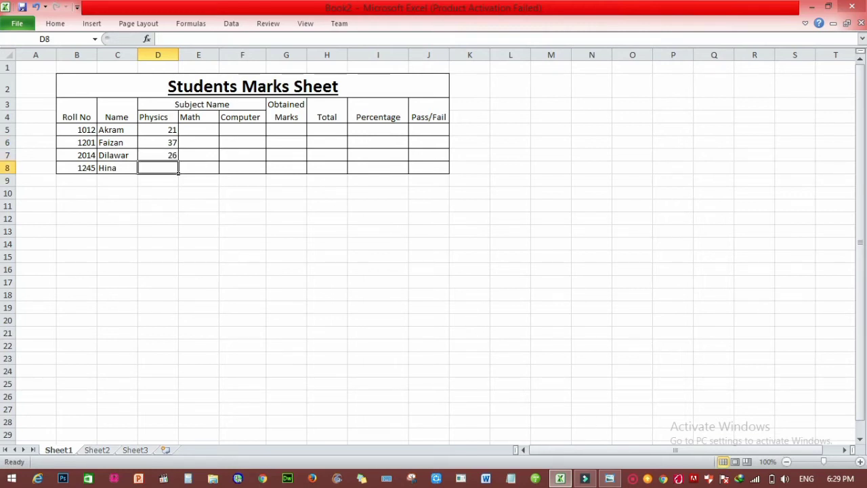
left_click(606, 480)
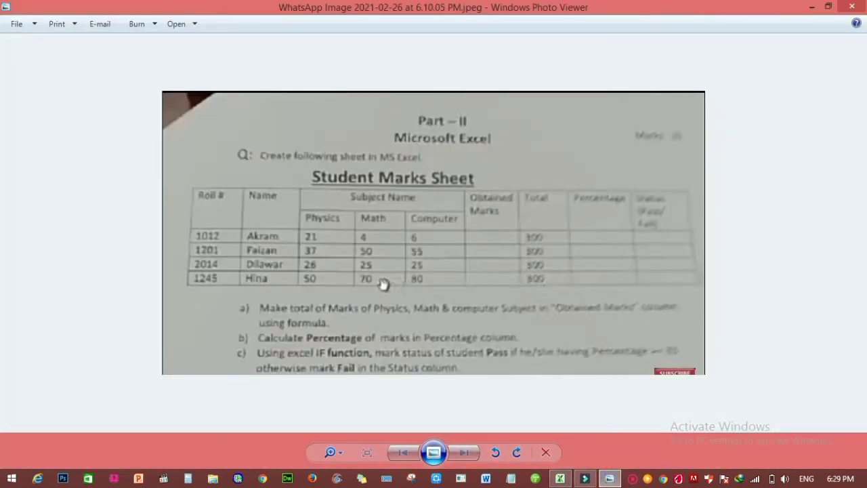
left_click(607, 479)
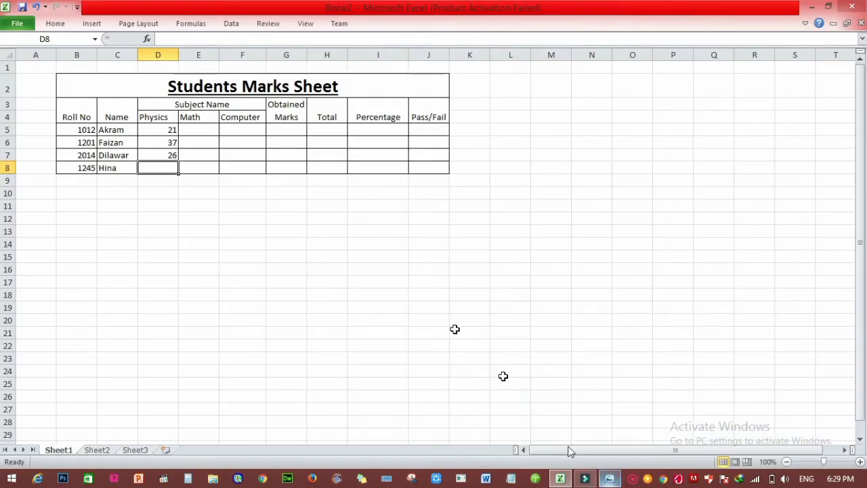
type("50")
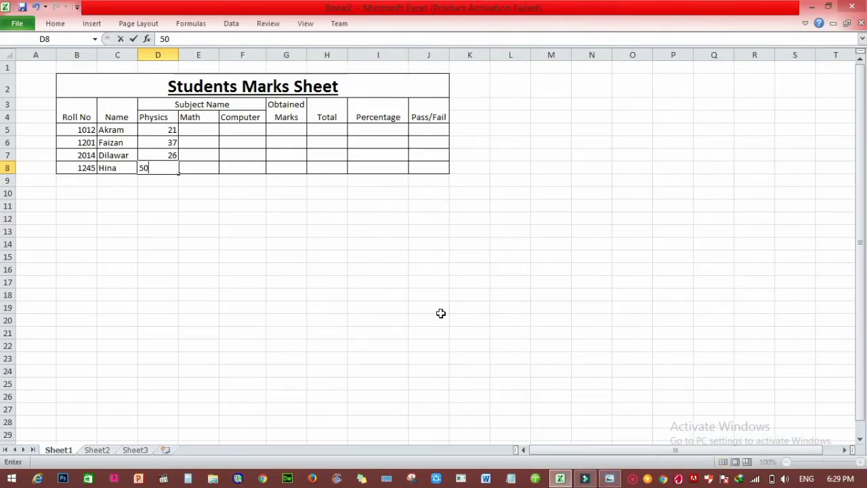
left_click(206, 129)
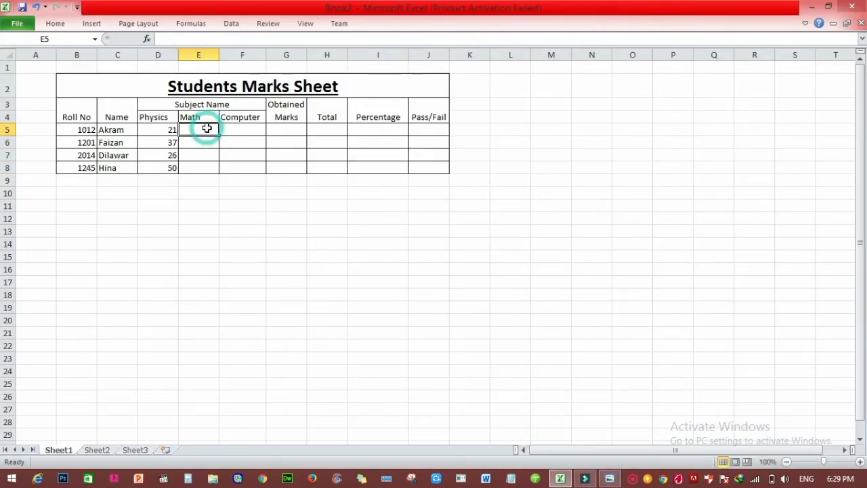
Enter Math marks 4, 50, 25 and 70 into E5:E8
left_click(612, 479)
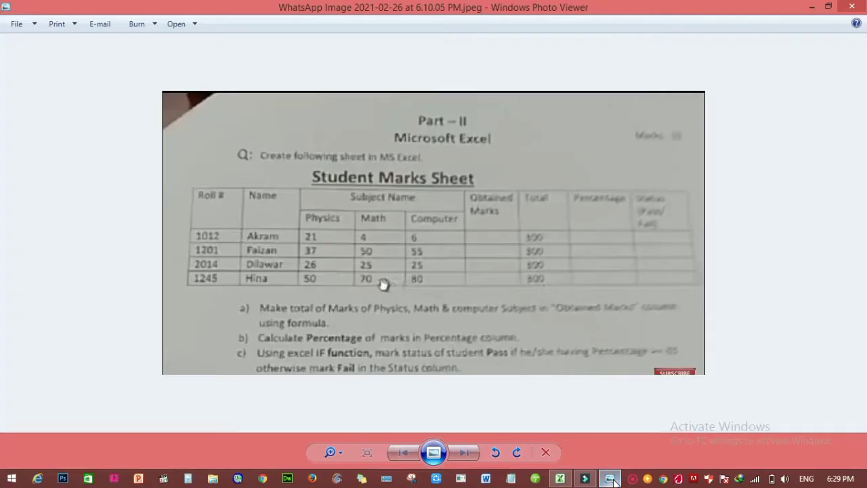
left_click(612, 479)
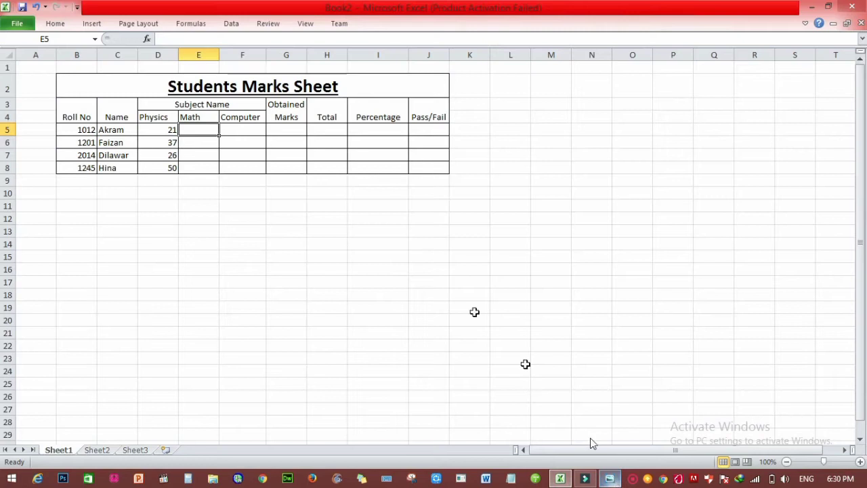
type("4")
key("Return")
type("50")
key("Return")
type("2")
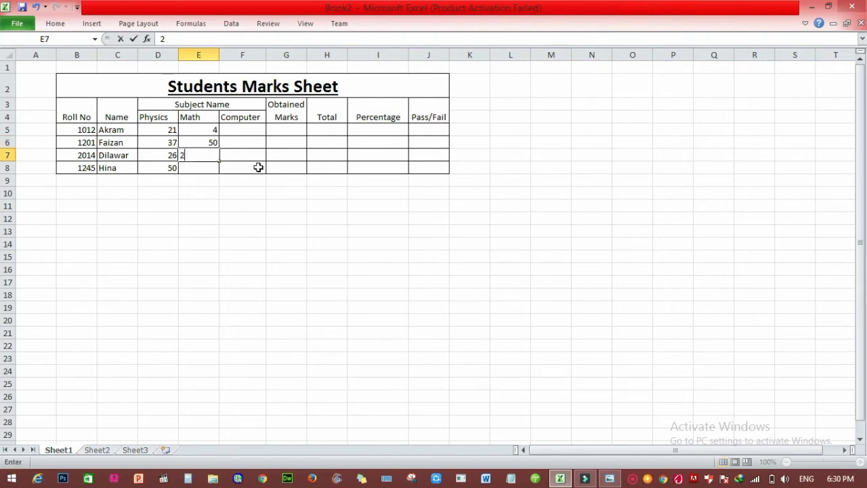
type("5")
key("Return")
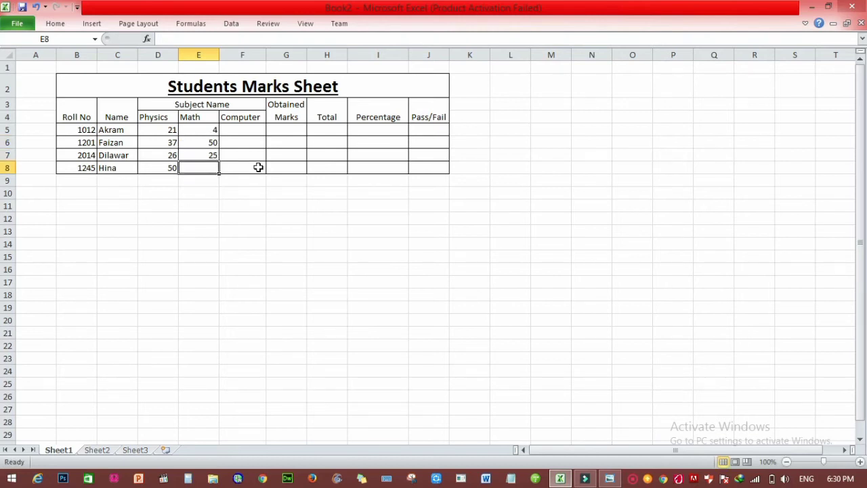
type("70")
left_click(246, 133)
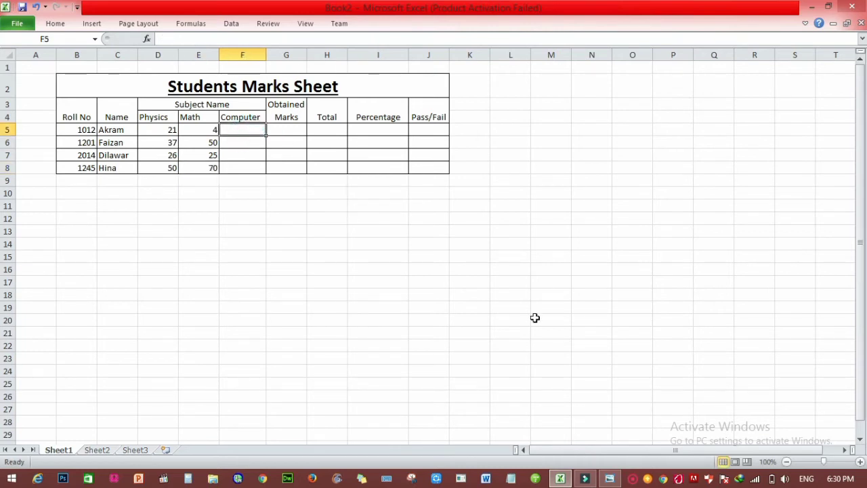
Enter Computer marks 6, 55, 25 and 80 into F5:F8
left_click(608, 478)
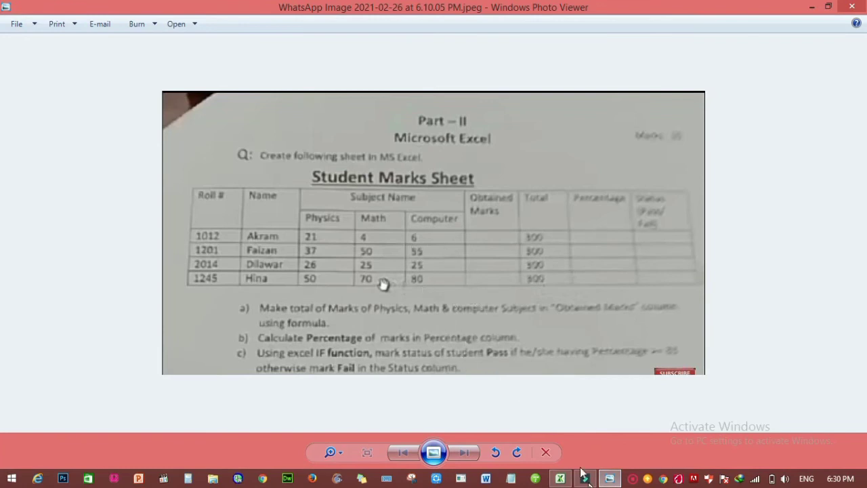
left_click(608, 478)
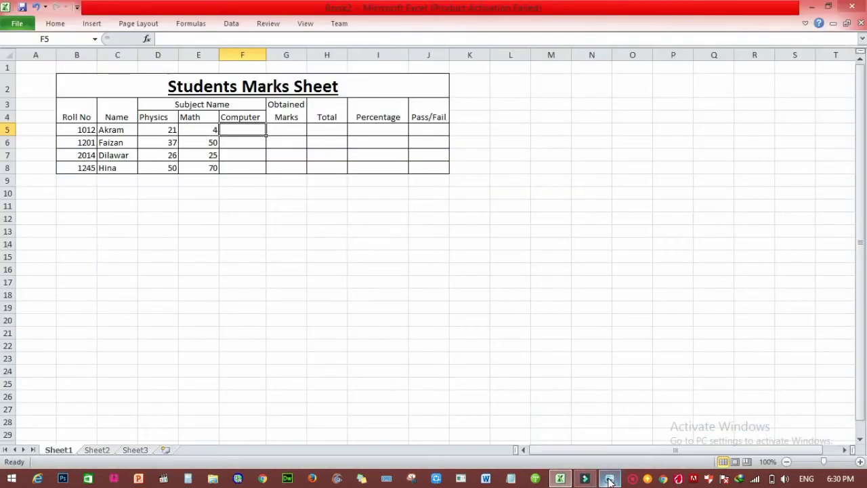
type("6")
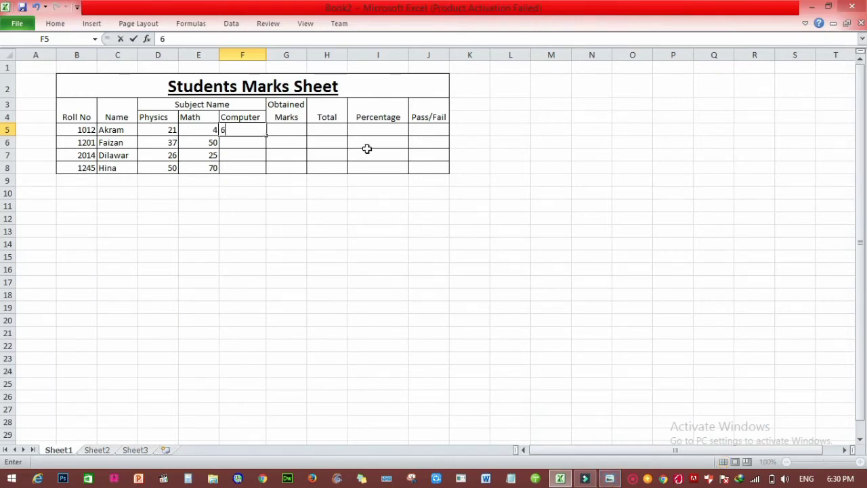
key("Return")
type("55")
key("Return")
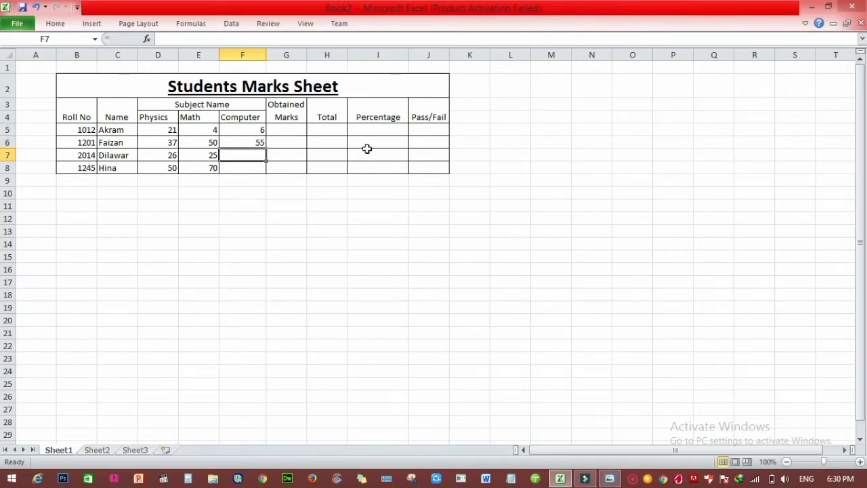
type("25")
key("Return")
type("80")
key("Return")
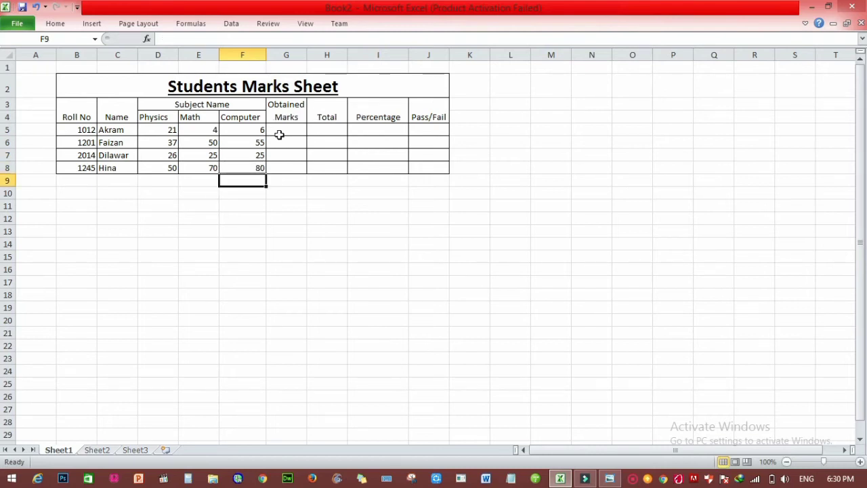
Put 300 in Total cell H5 after a false start on G5
left_click(285, 128)
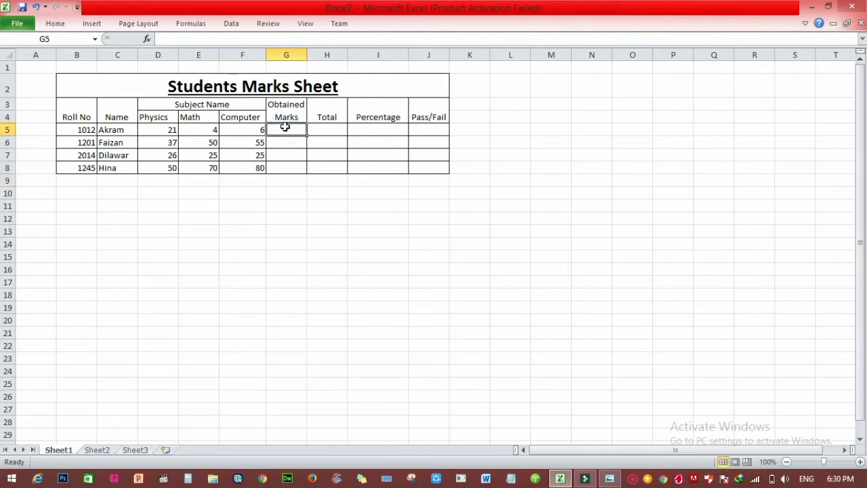
double_click(285, 128)
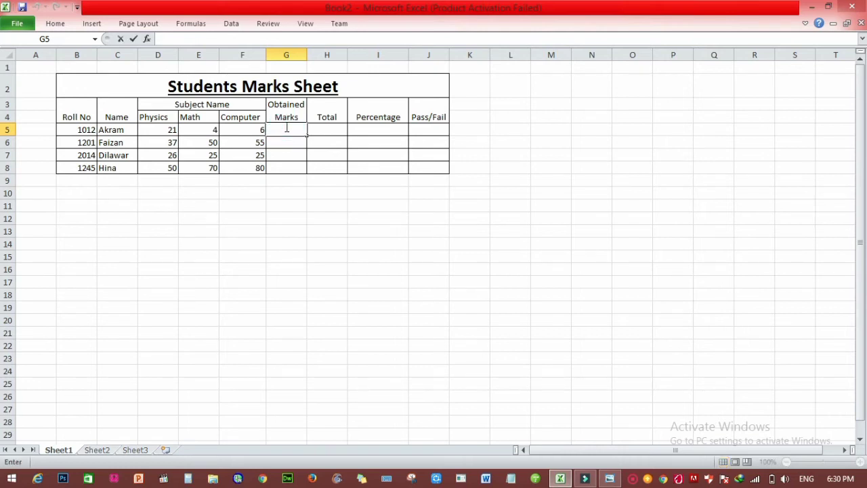
type("=")
key("BackSpace")
left_click(321, 128)
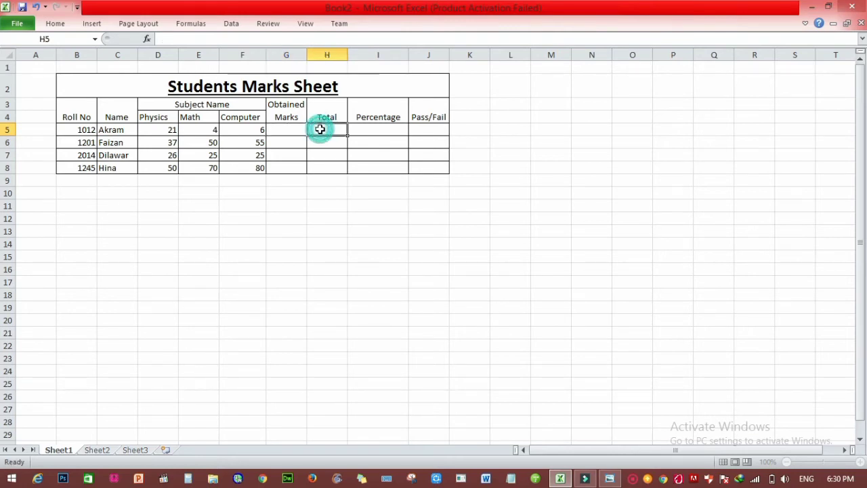
type("300")
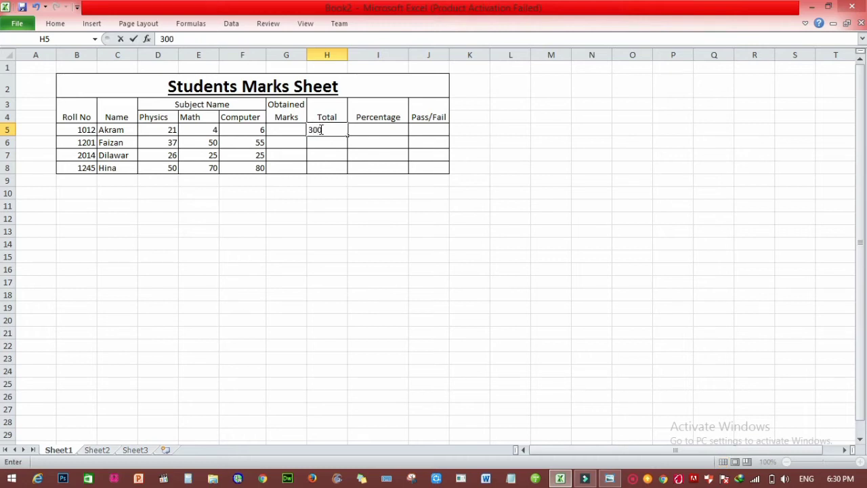
left_click(287, 128)
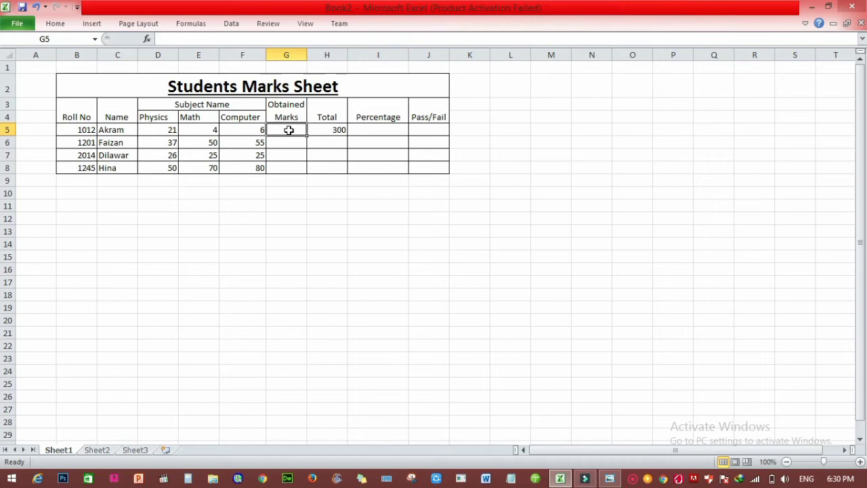
type("=")
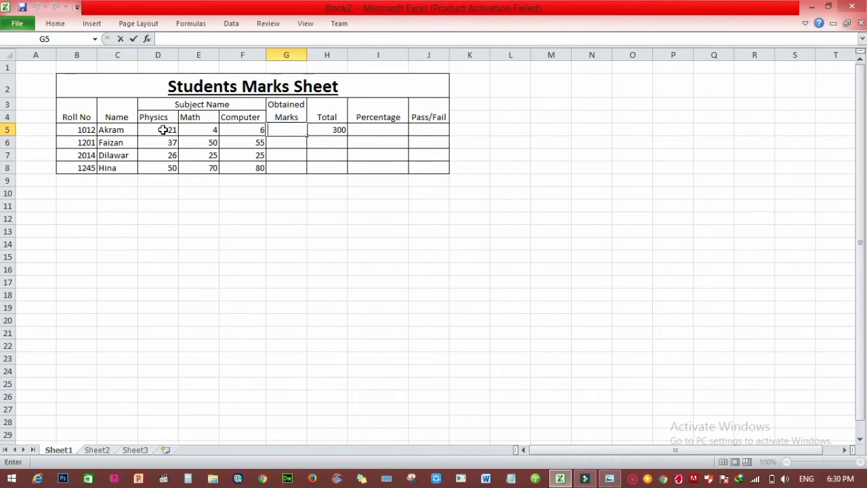
left_click(162, 130)
Enter =SUM(D5:F5) in G5, giving 31 obtained marks
left_click(277, 132)
type("=")
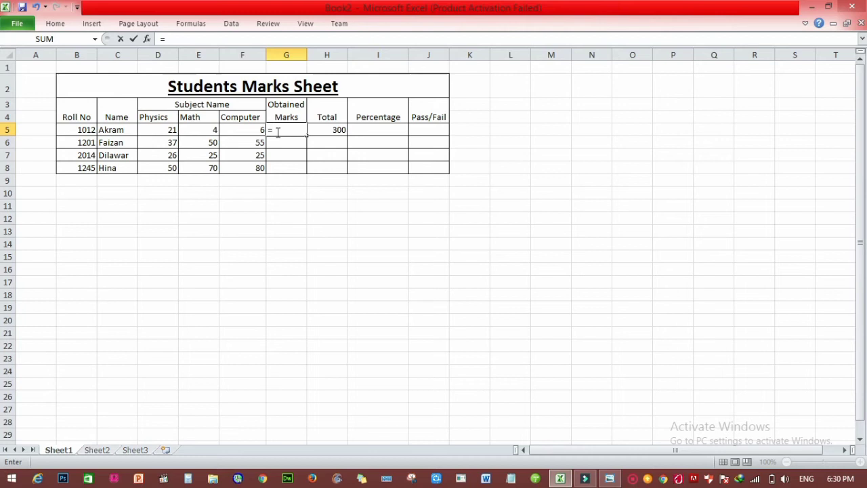
type("sum")
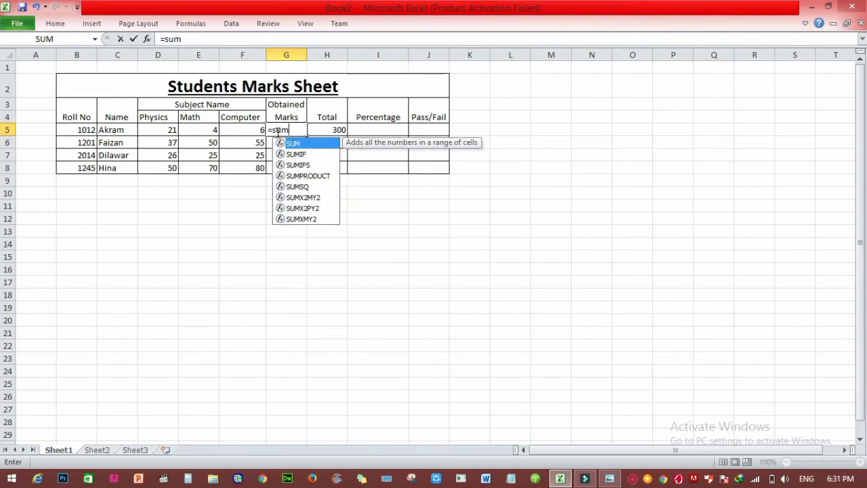
left_click(172, 129)
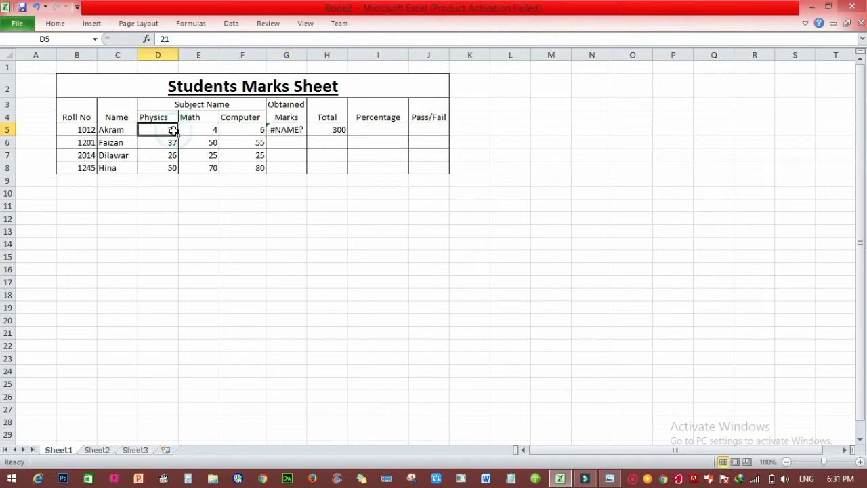
double_click(287, 130)
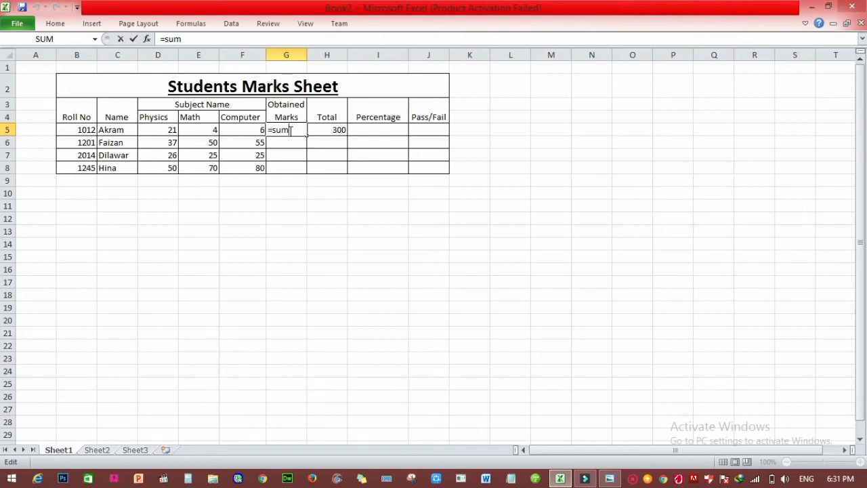
type("(")
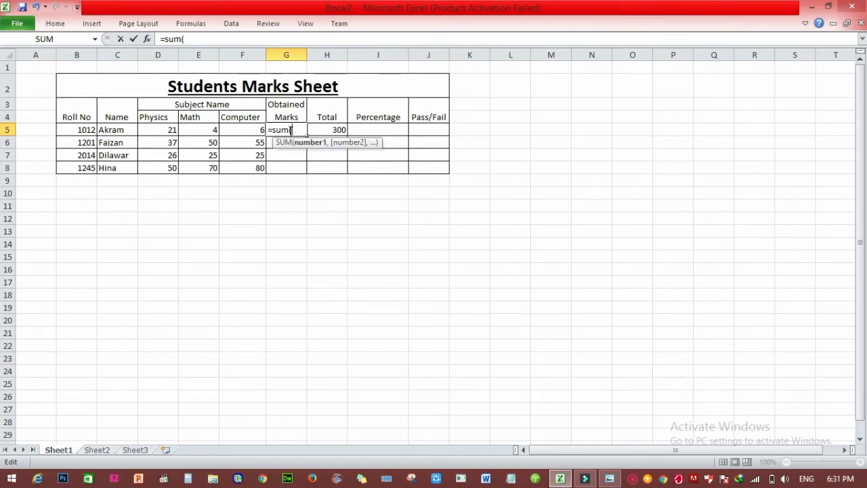
left_click(158, 129)
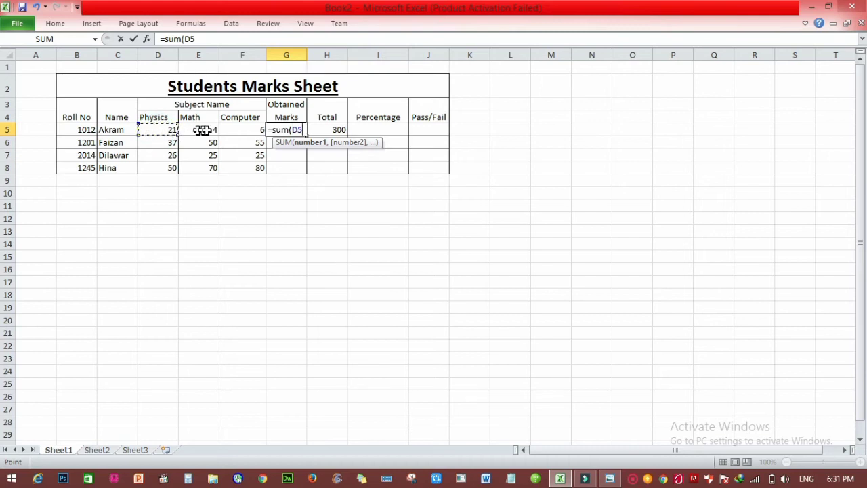
key("F8")
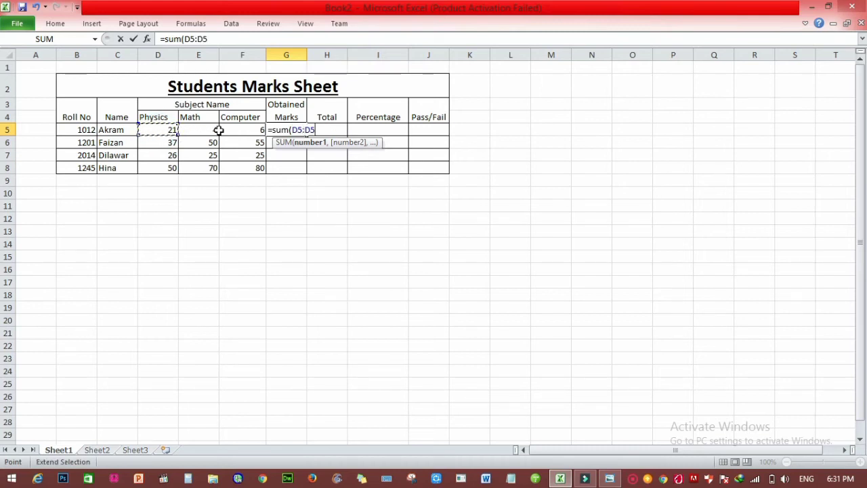
key("BackSpace")
key("BackSpace")
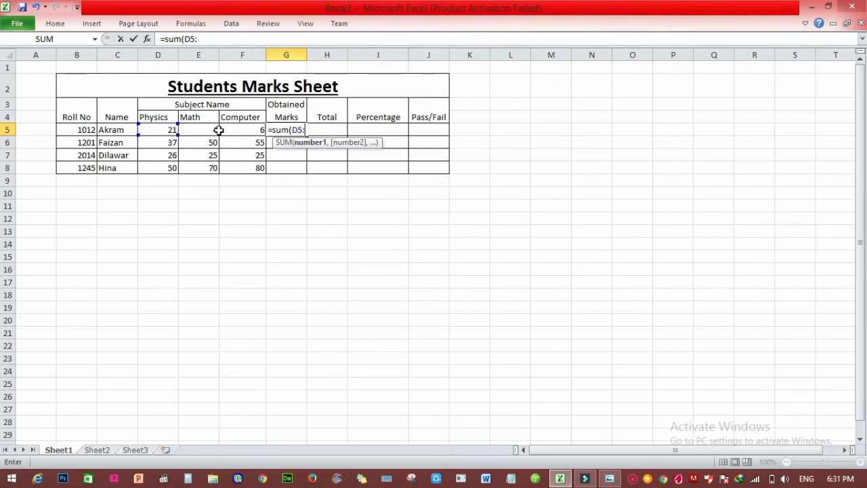
left_click(255, 128)
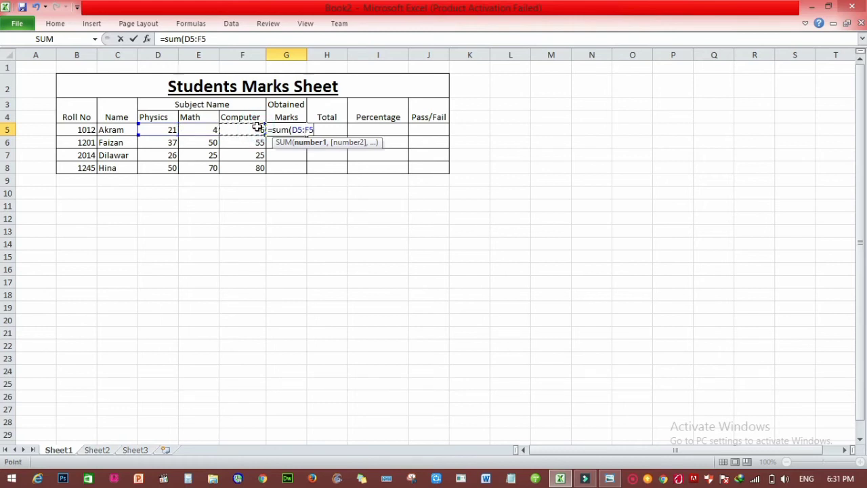
type(")")
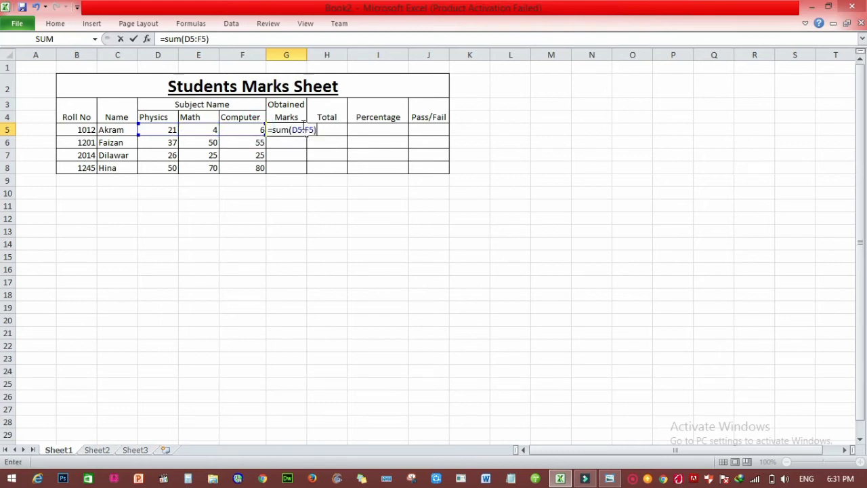
key("Return")
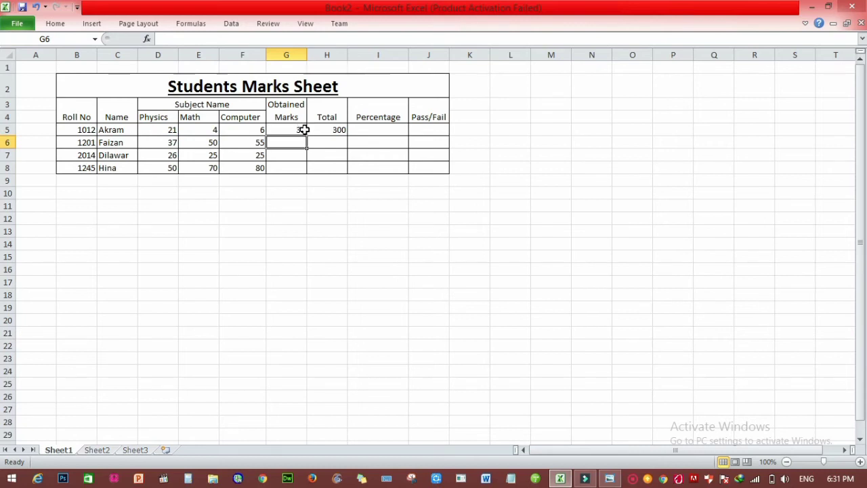
left_click(301, 129)
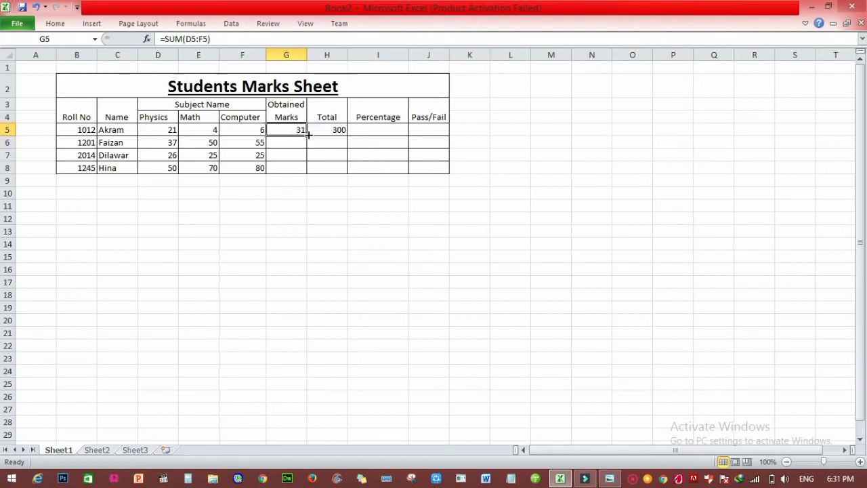
Fill the G5 sum formula down to G8 and the Total 300 down to H8
left_click(301, 129)
left_click_drag(306, 134, 307, 172)
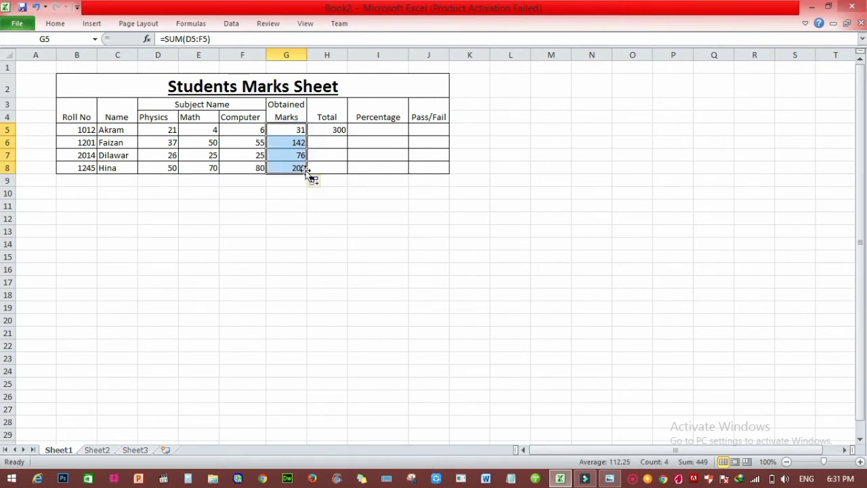
left_click(328, 131)
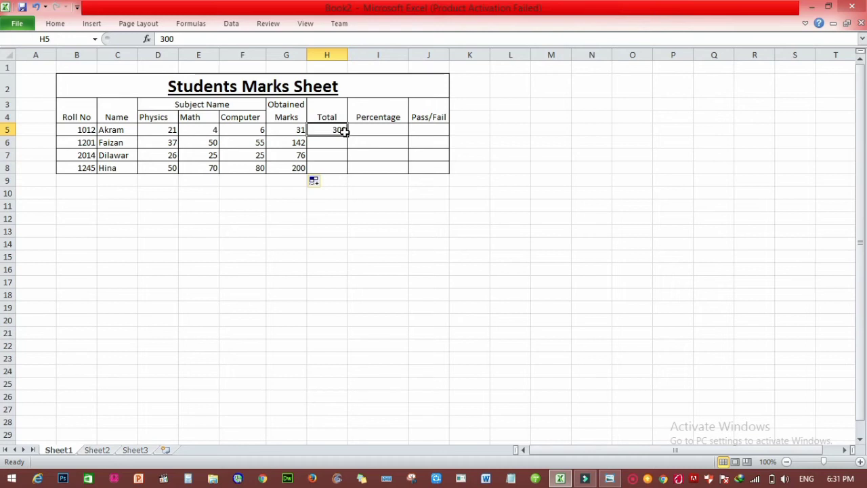
left_click_drag(346, 135, 348, 172)
left_click(371, 126)
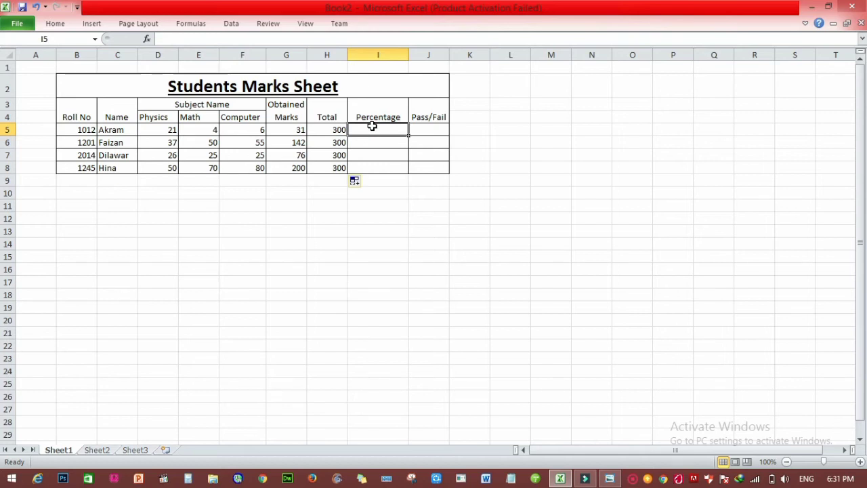
Enter =G5*100/H5 in I5, showing 10.33333
double_click(373, 128)
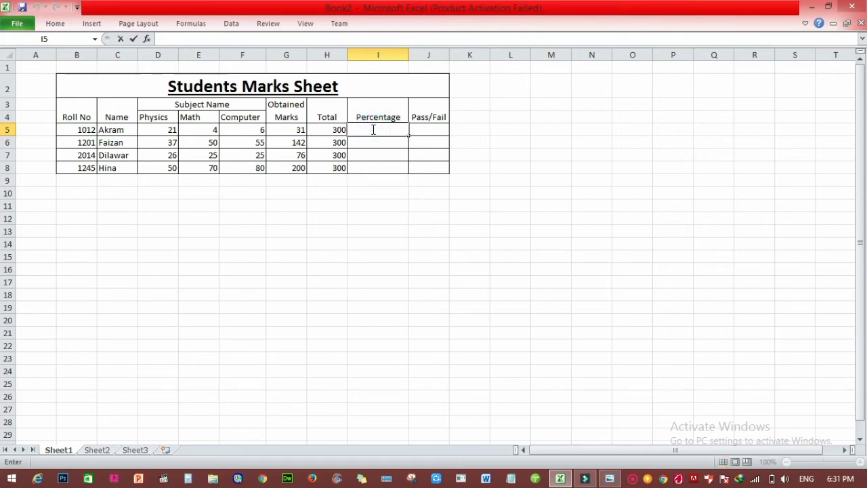
type("=")
left_click(299, 131)
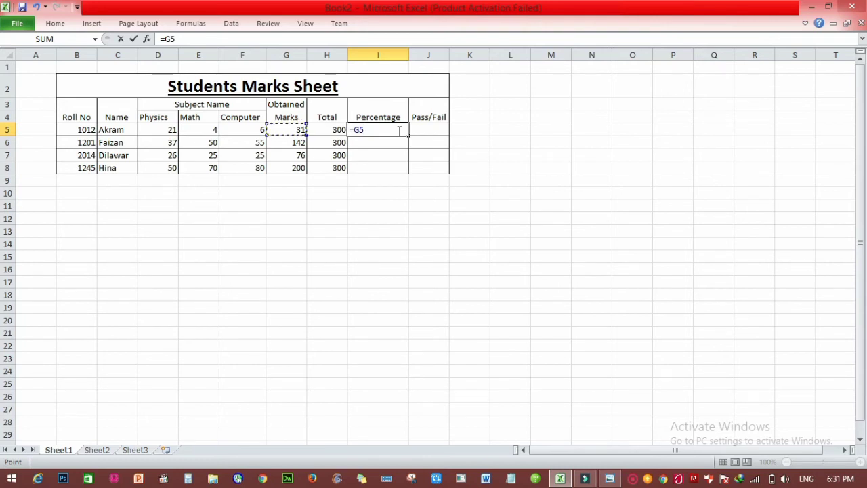
type("*")
type("100")
type("/")
left_click(337, 129)
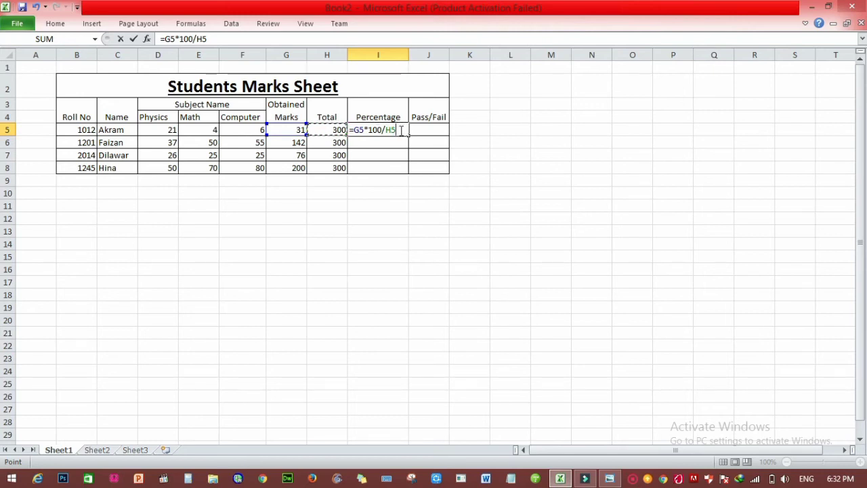
key("Return")
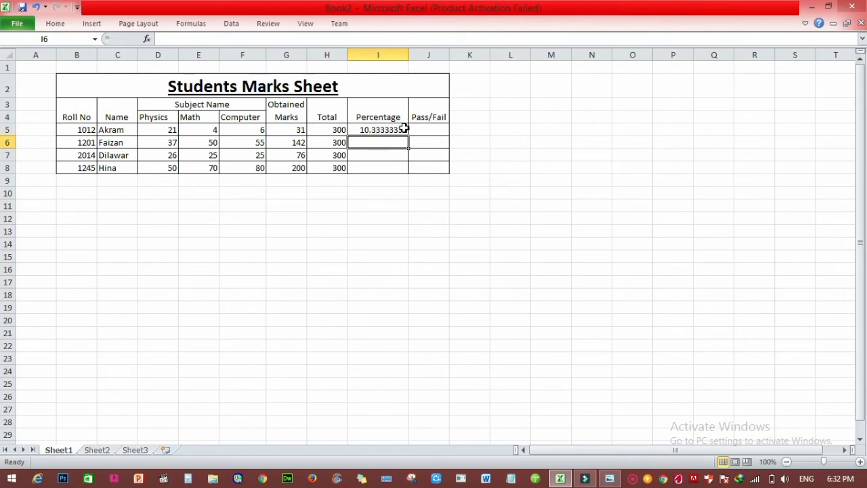
left_click(403, 130)
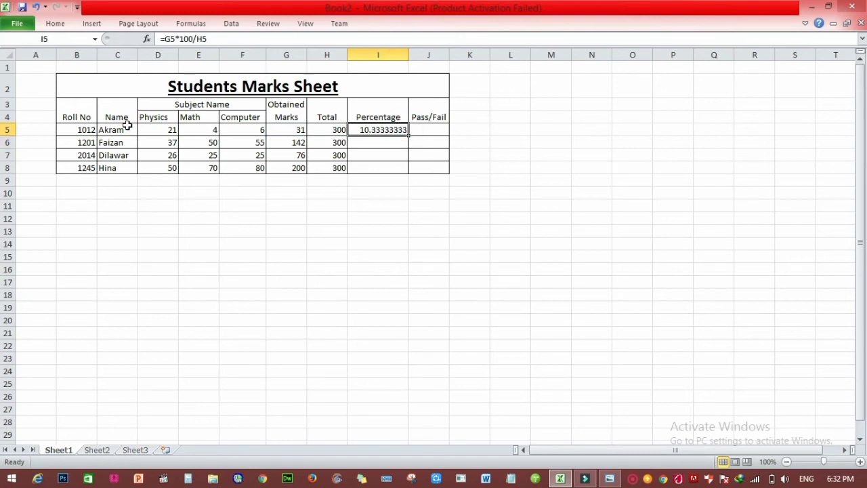
Reduce I5 to two decimals with Decrease Decimal and fill the percentage down to I8
left_click(56, 23)
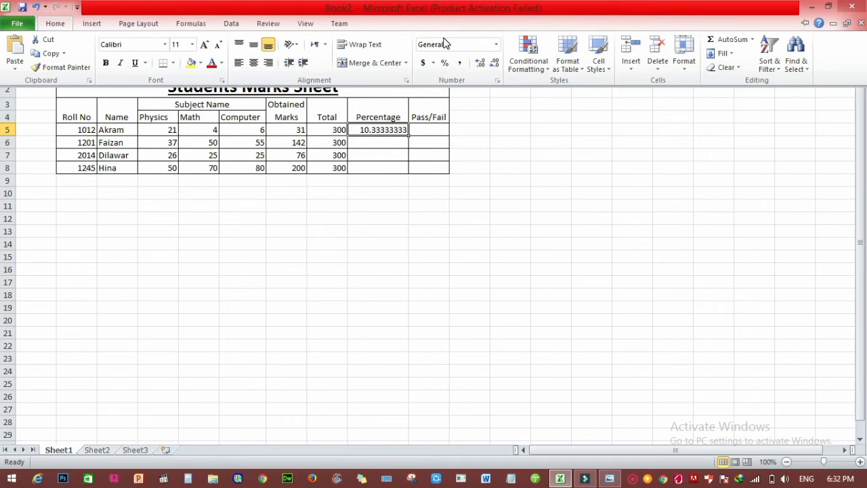
left_click(494, 63)
left_click(492, 66)
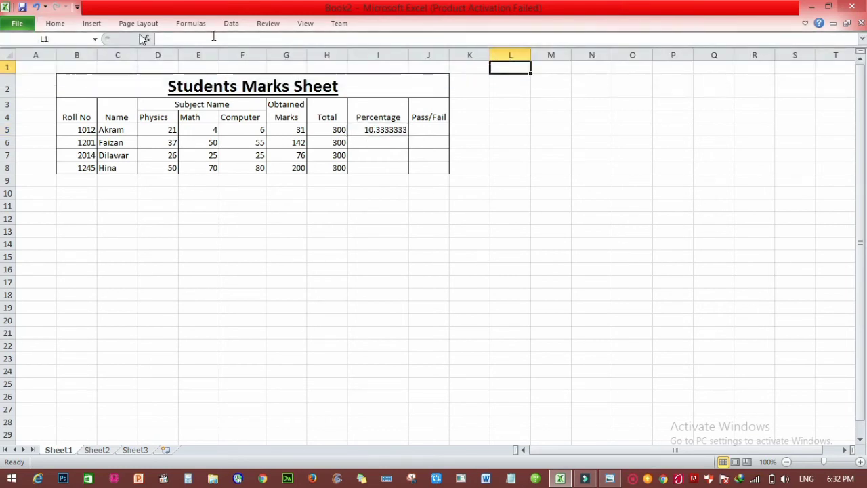
left_click(49, 24)
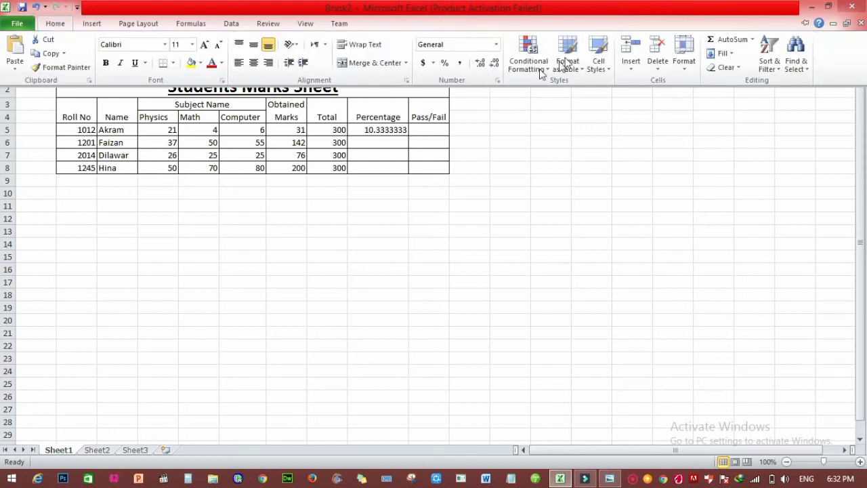
left_click(497, 64)
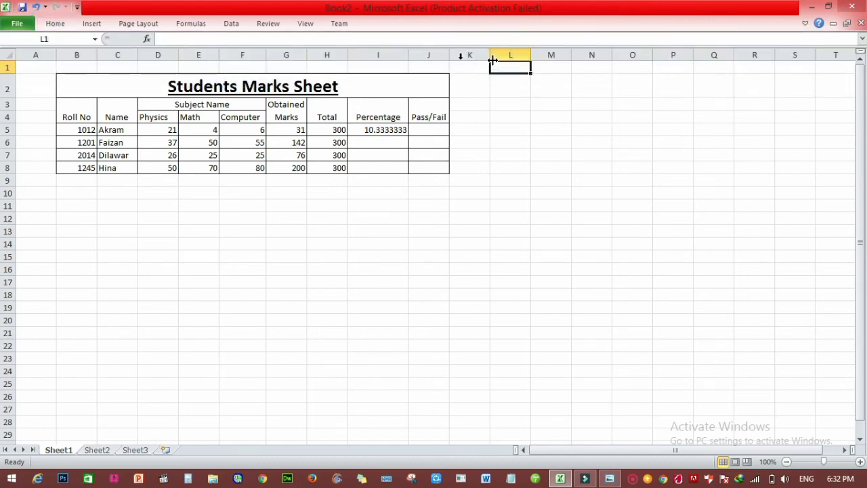
left_click(384, 129)
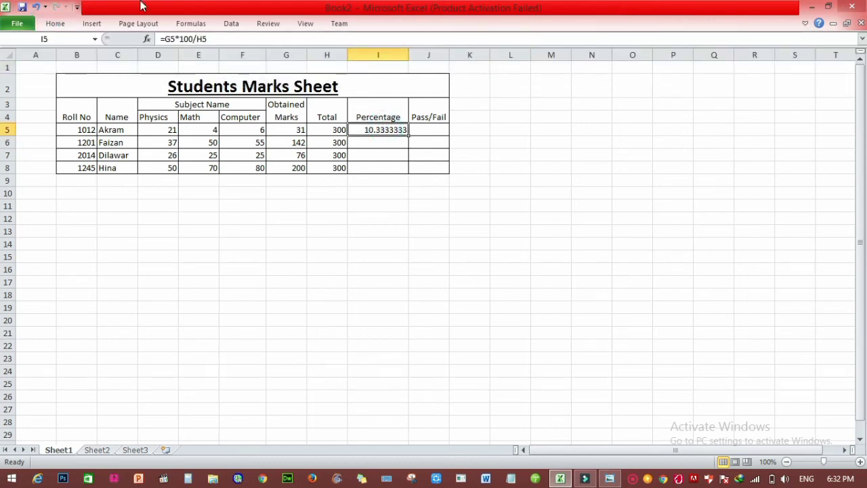
left_click(49, 24)
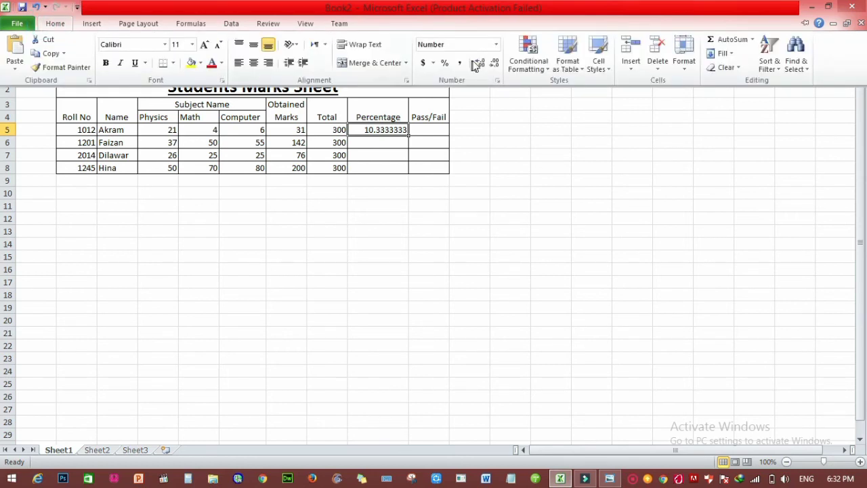
double_click(495, 66)
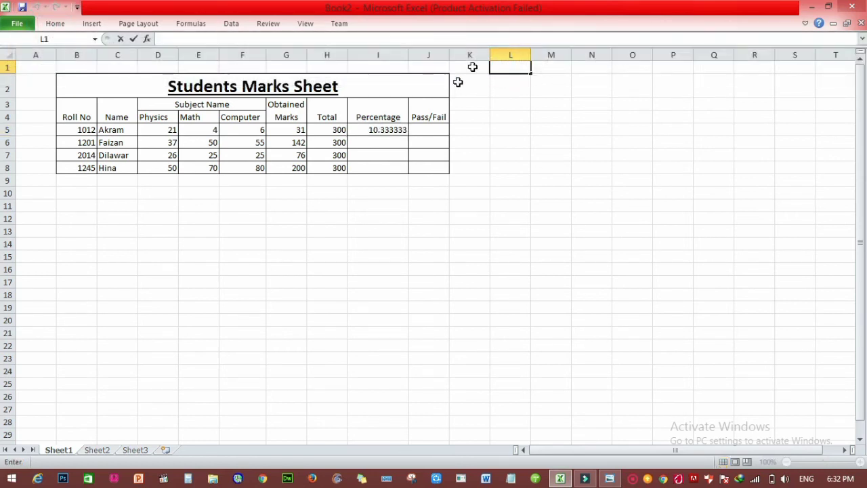
left_click(54, 23)
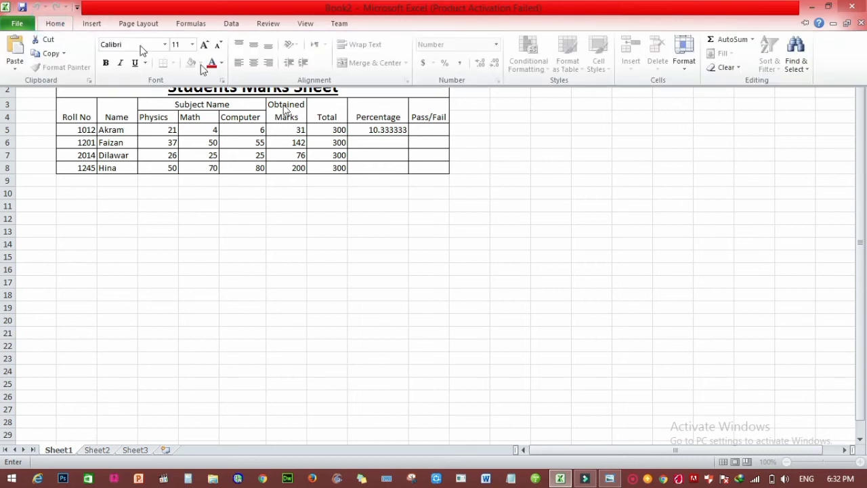
left_click(386, 128)
left_click(386, 130)
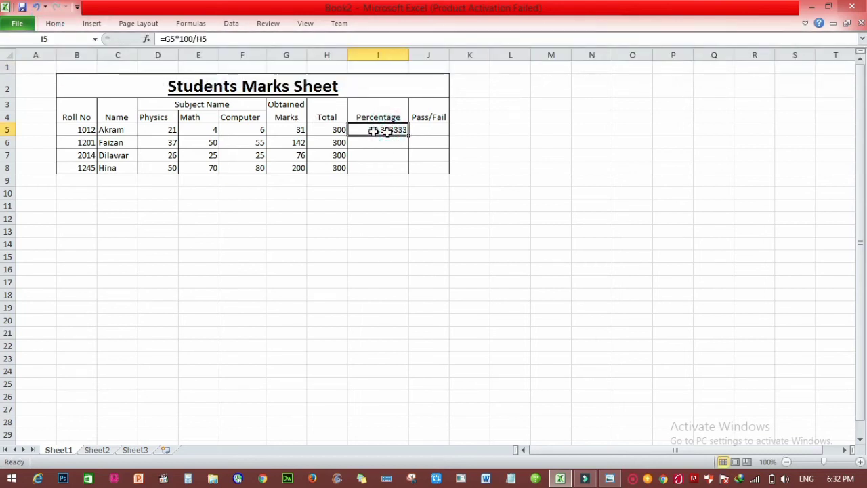
left_click(54, 24)
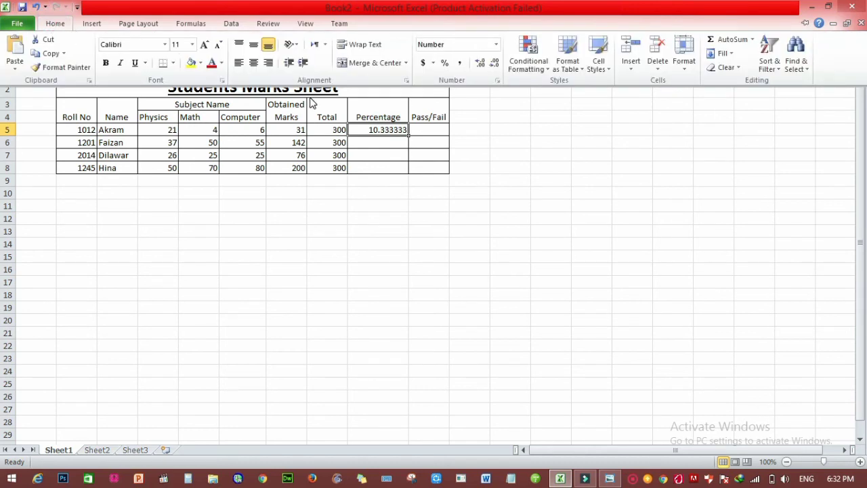
left_click(493, 62)
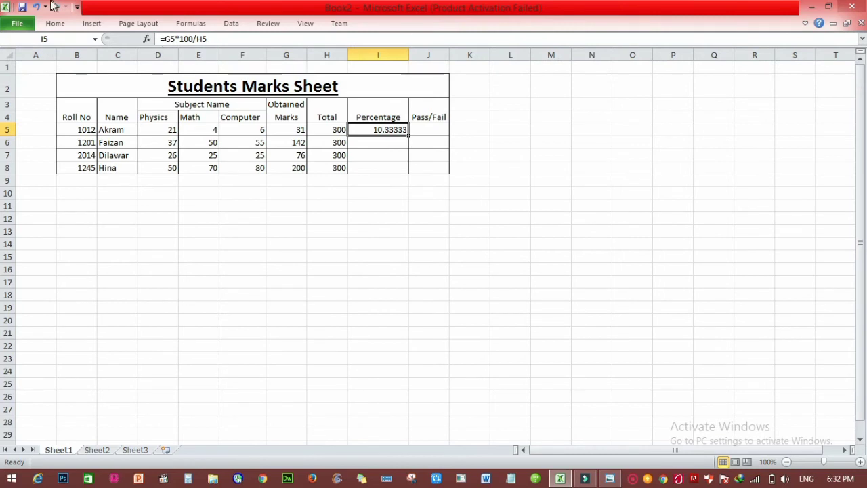
left_click(53, 23)
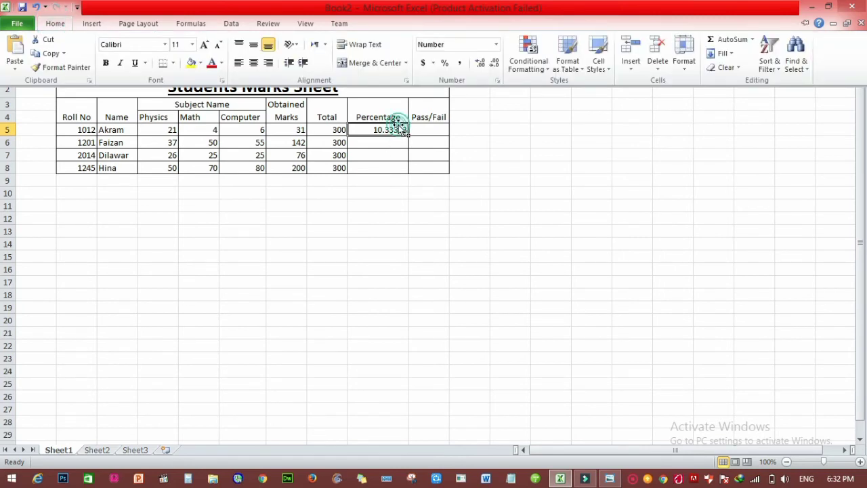
left_click(400, 128)
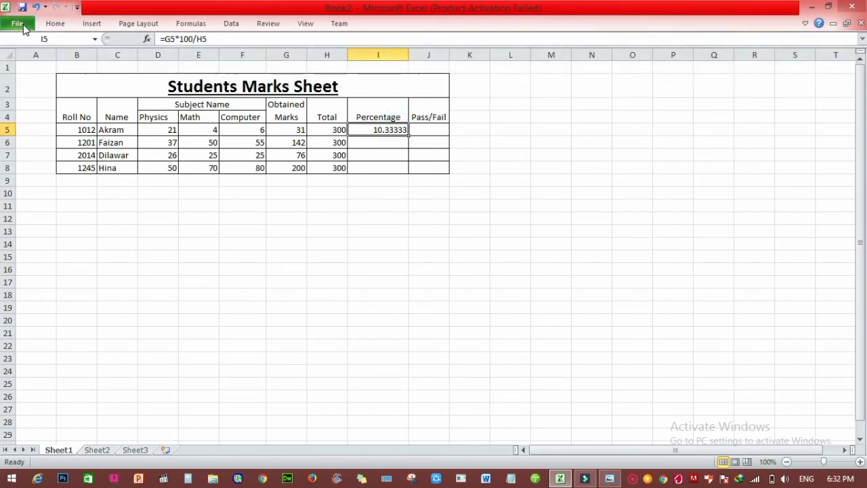
left_click(53, 23)
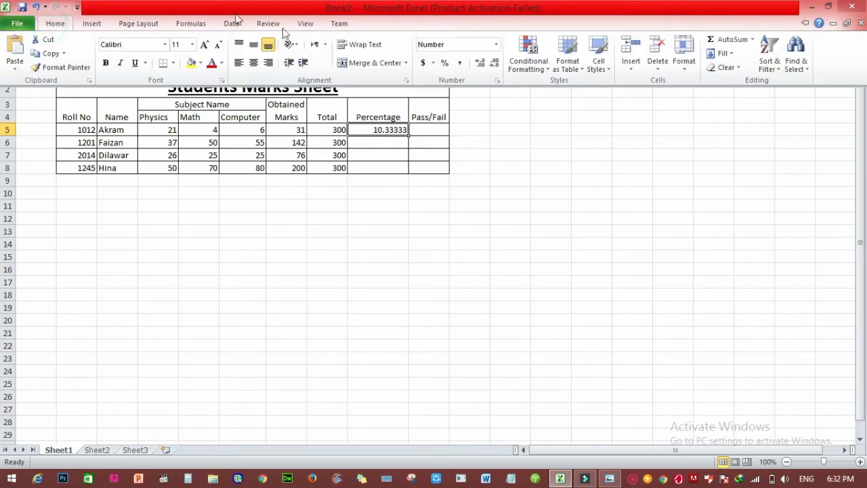
left_click(494, 62)
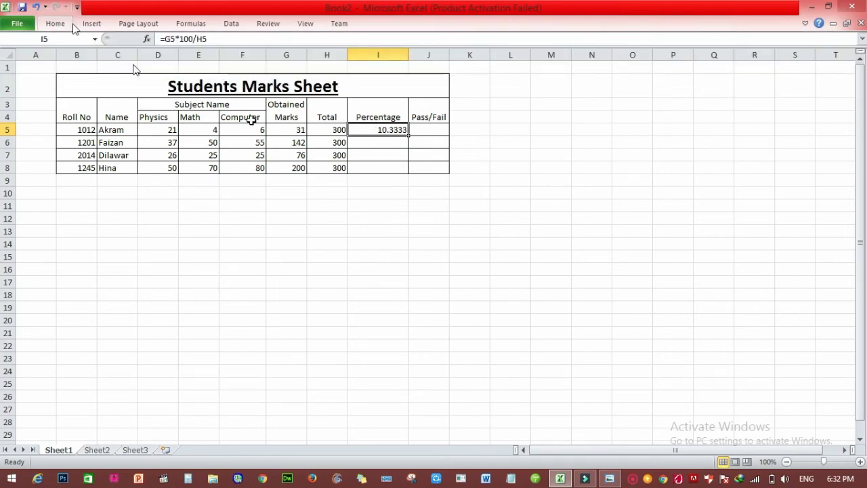
left_click(359, 130)
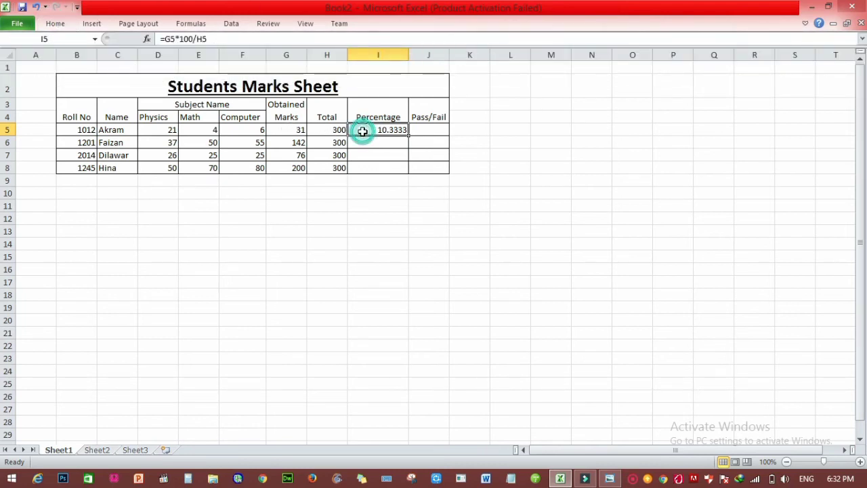
left_click(54, 23)
left_click(495, 62)
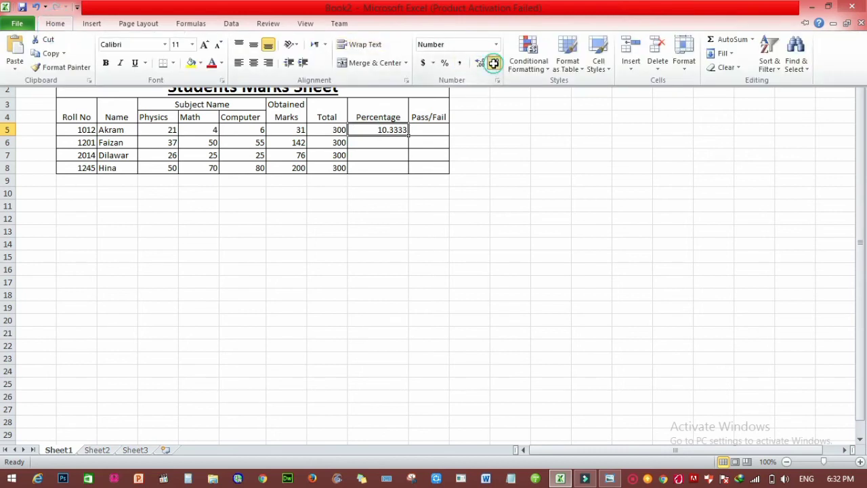
left_click(495, 66)
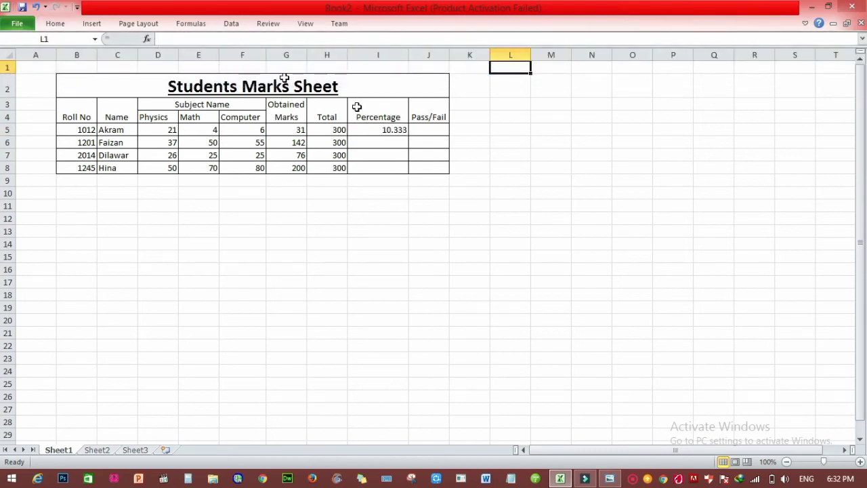
left_click(387, 130)
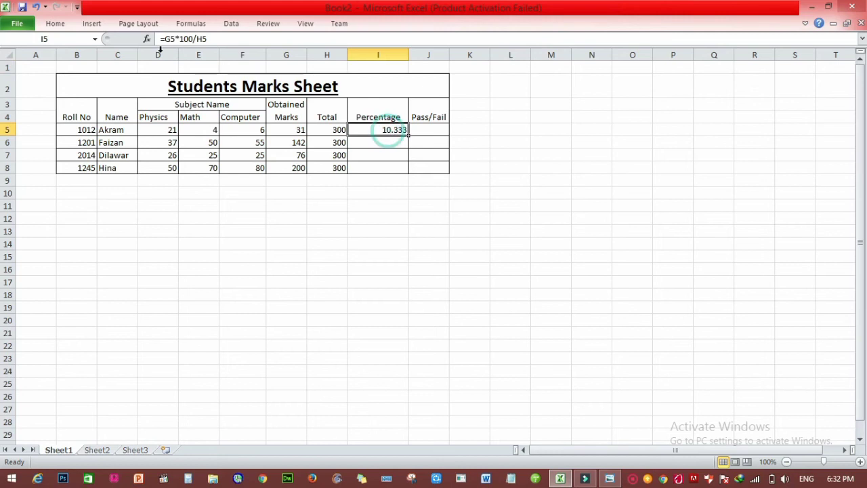
left_click(54, 23)
left_click(495, 62)
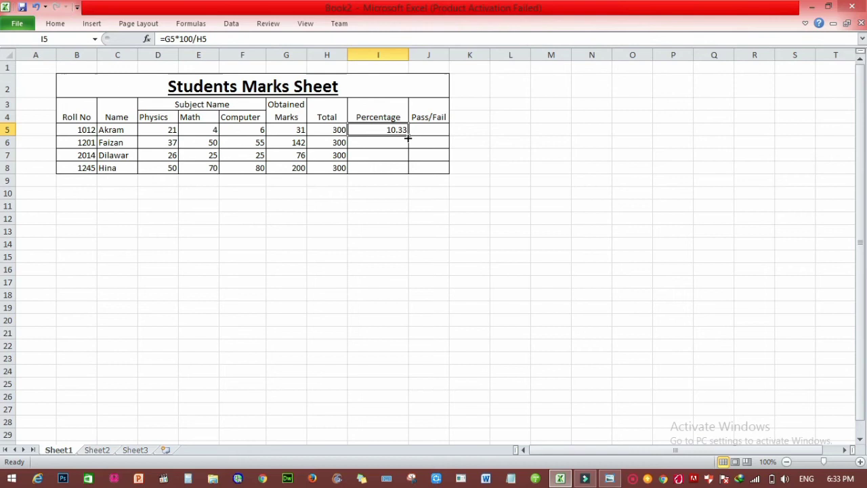
left_click_drag(407, 137, 408, 170)
Enter =IF(I5>=33,"pass","fail") in J5
left_click(421, 130)
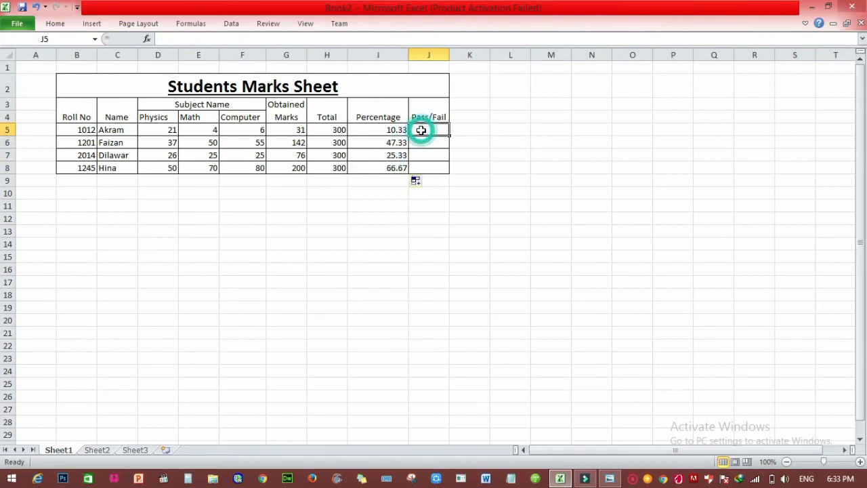
double_click(421, 130)
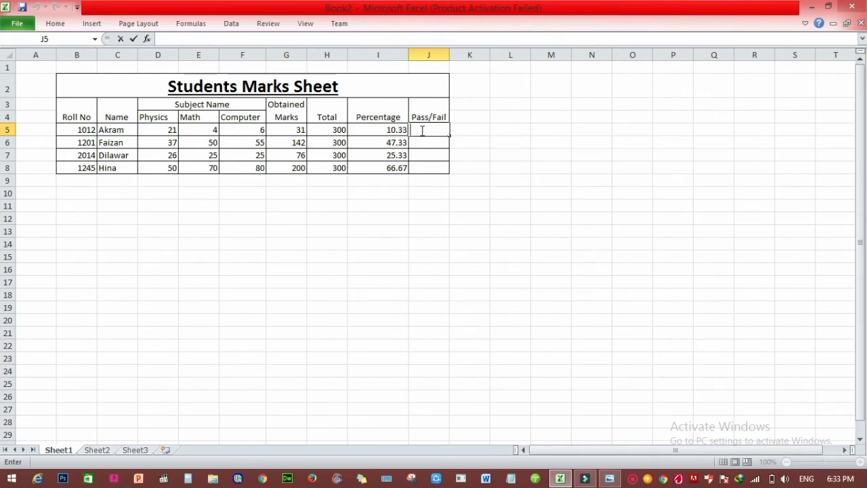
type("=i")
type("f")
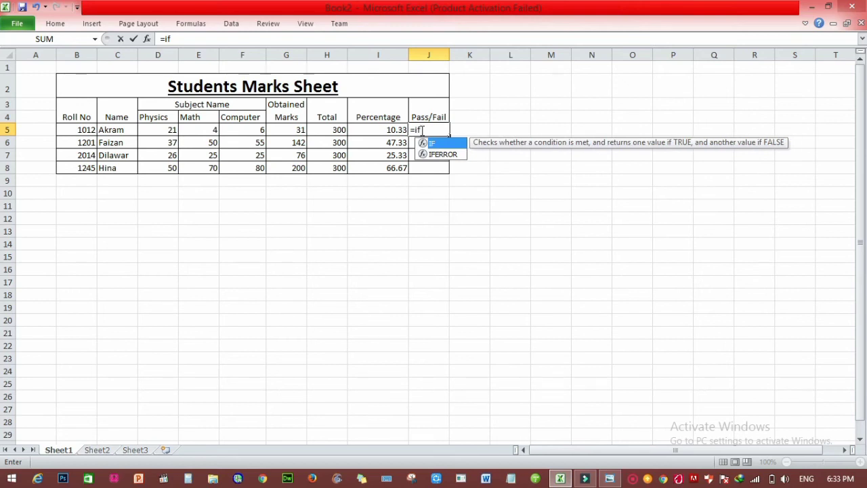
type("(")
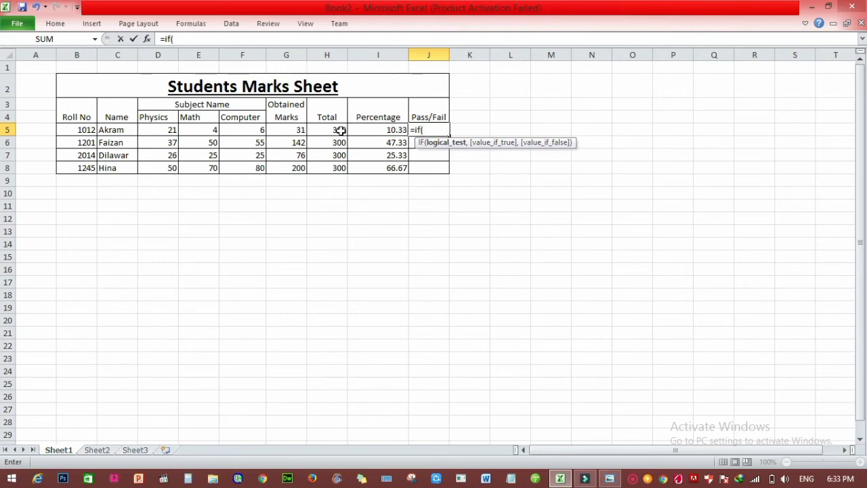
left_click(381, 130)
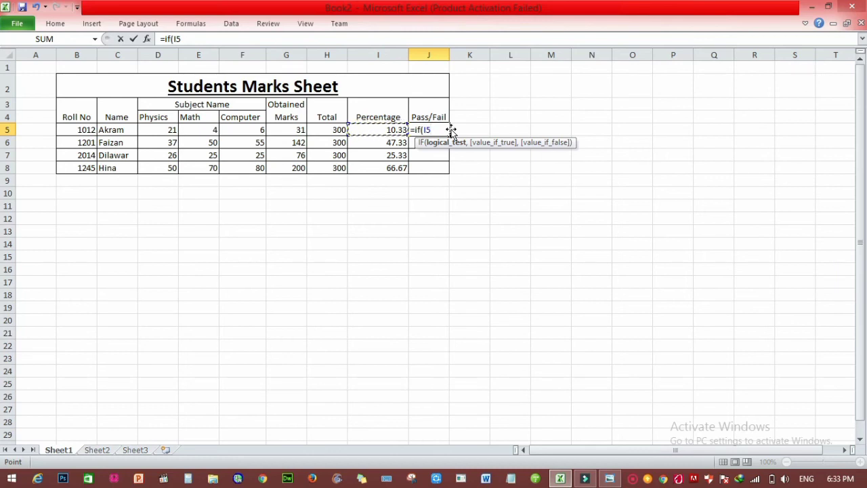
type(">=")
type("33")
type(",\"pass\".")
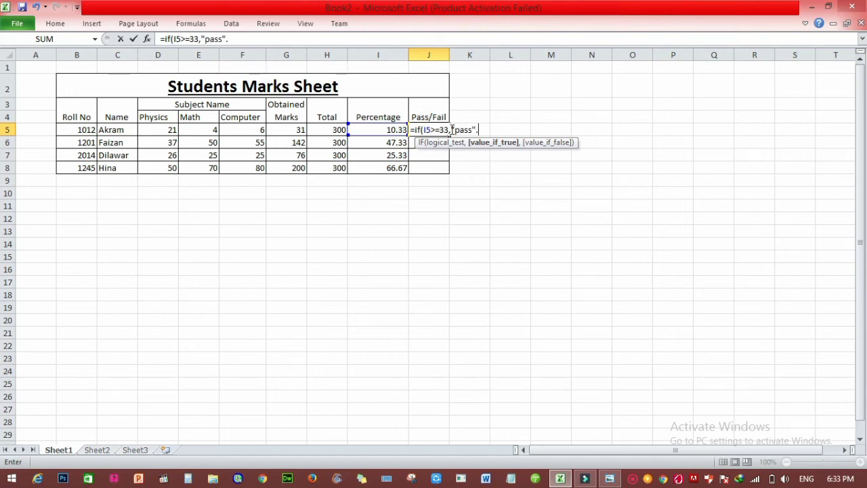
type(",")
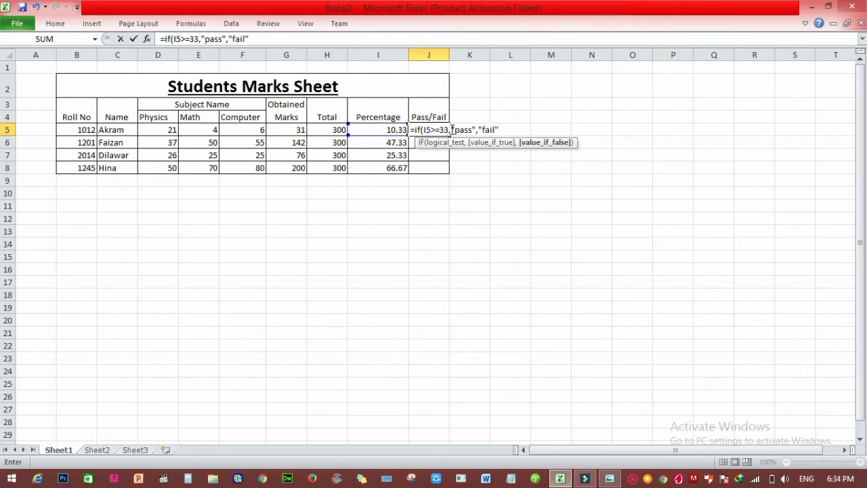
key("Return")
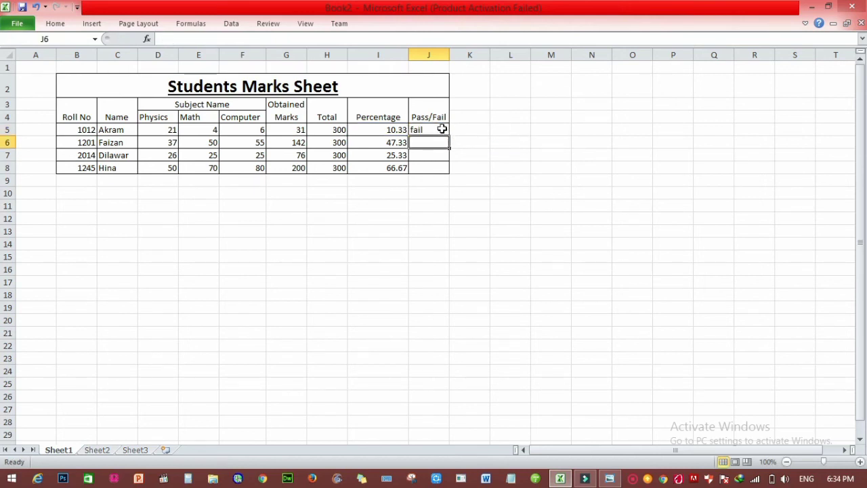
Fill the pass/fail formula down to J8, giving fail, pass, fail, pass
left_click(442, 129)
left_click_drag(448, 135, 447, 176)
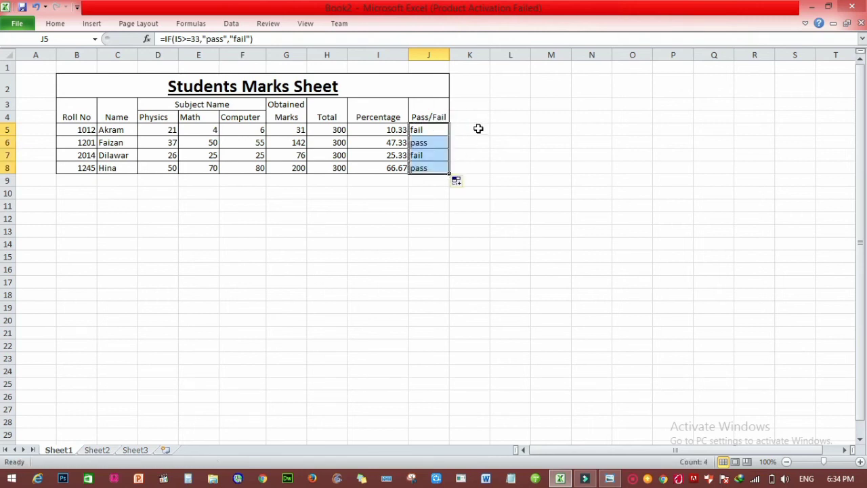
left_click(478, 128)
left_click(552, 118)
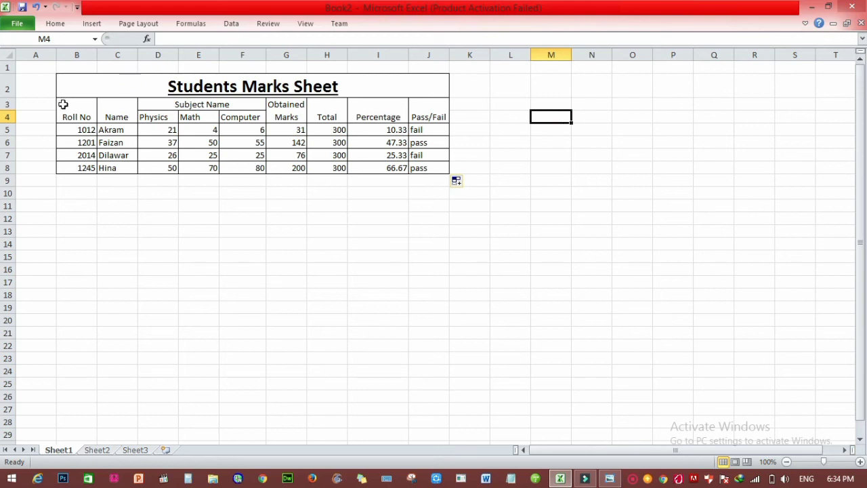
Left-align the Roll No column B3:B8
mouse_move(64, 107)
left_mouse_down()
mouse_move(93, 174)
mouse_move(89, 168)
left_mouse_up()
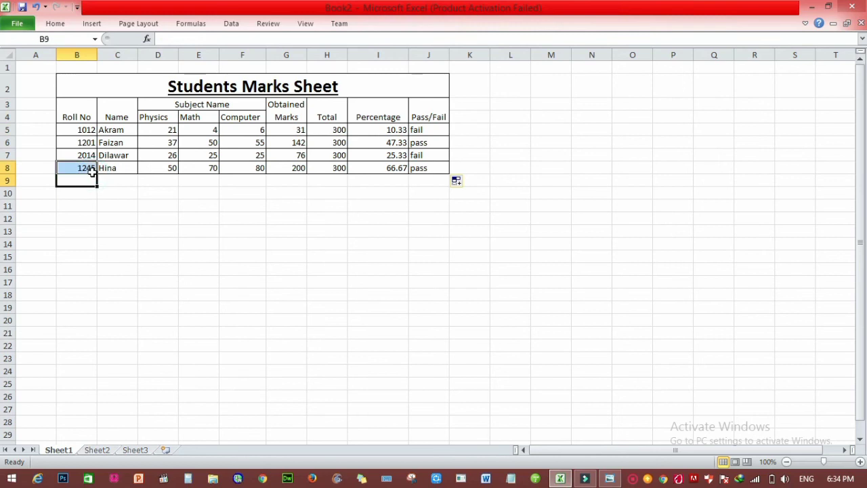
left_click_drag(72, 109, 93, 170)
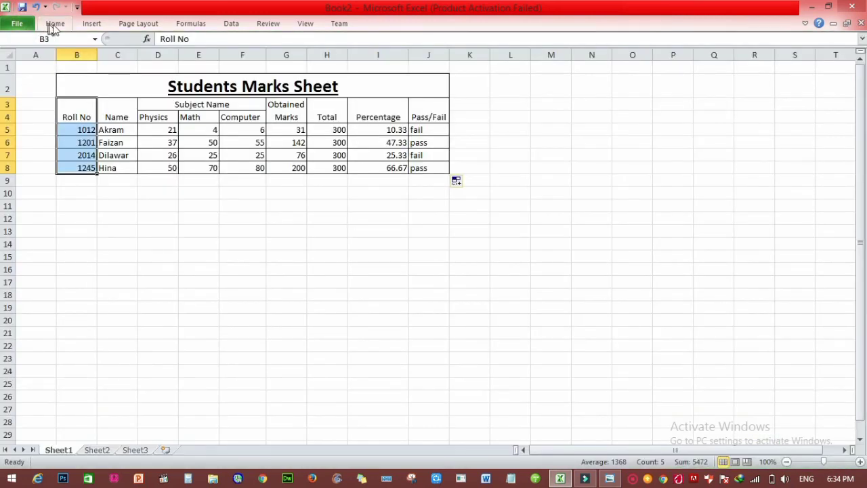
left_click(55, 23)
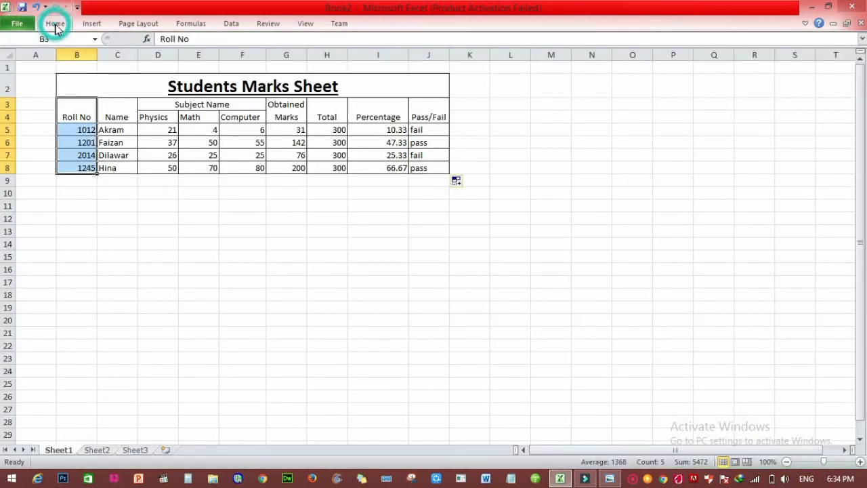
left_click(239, 62)
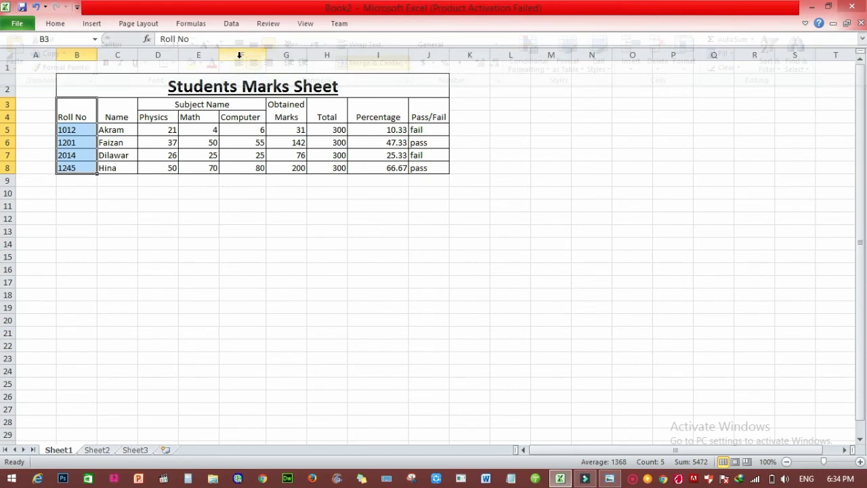
Left-align the Name column C3:C8
left_click(105, 103)
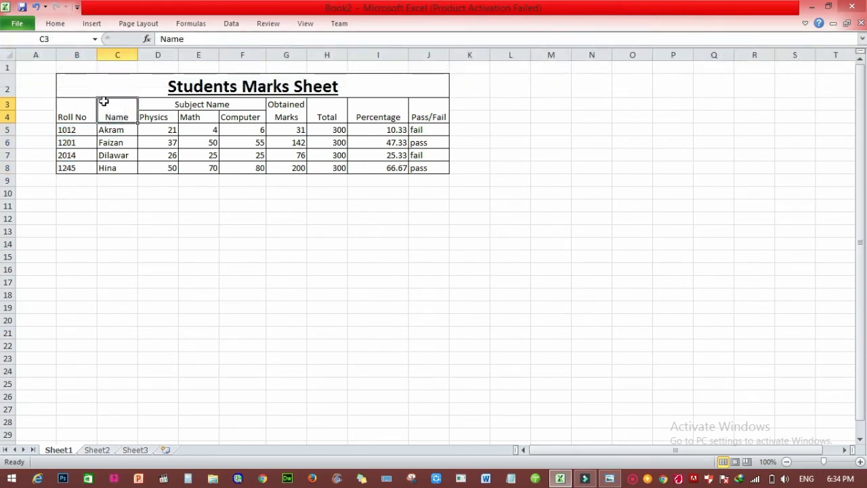
left_click_drag(104, 104, 122, 167)
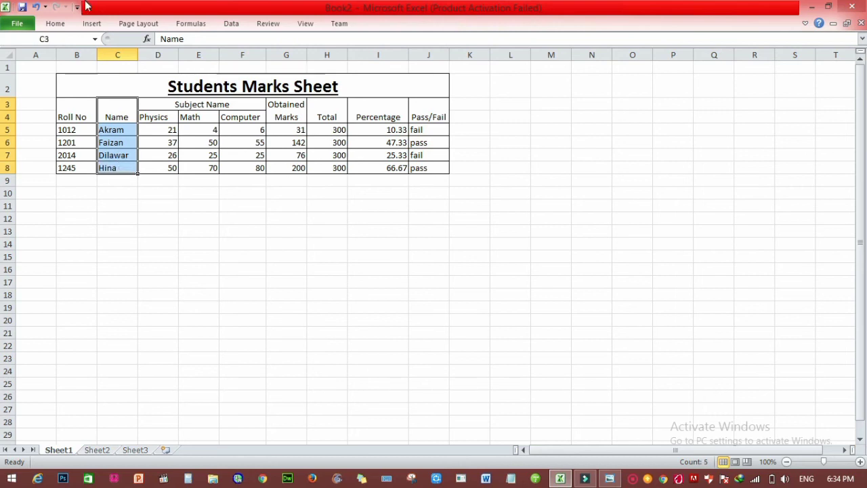
left_click(48, 24)
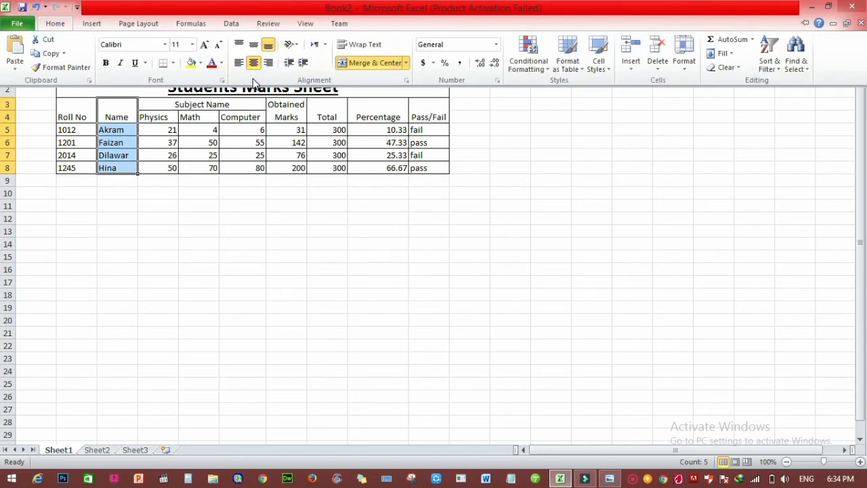
left_click(237, 62)
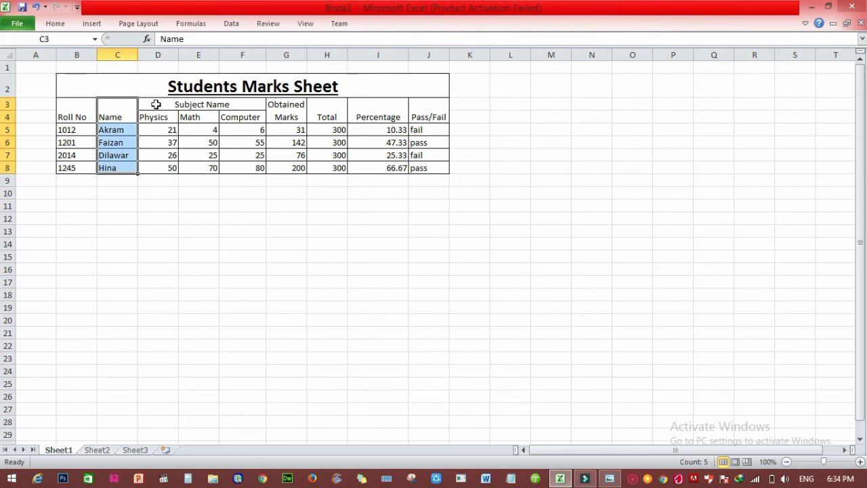
Left-align the marks, totals, percentages and status values in D5:J8
left_click_drag(166, 129, 345, 167)
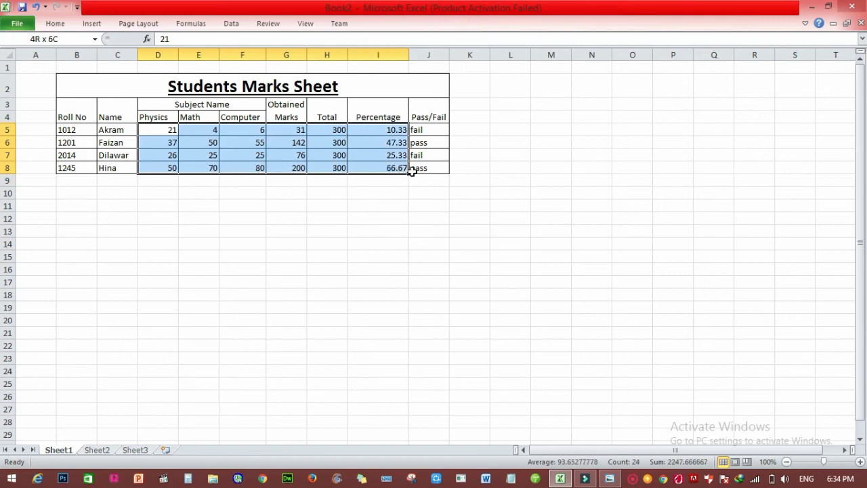
left_click_drag(345, 167, 423, 171)
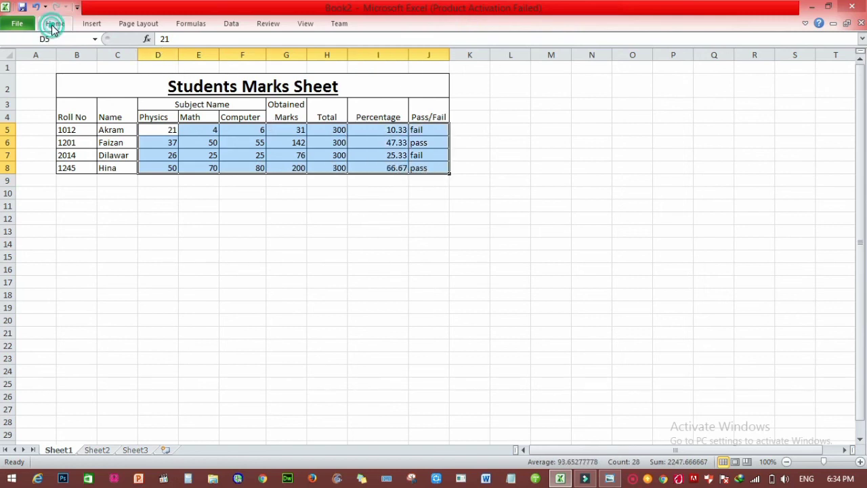
left_click(52, 23)
left_click(240, 63)
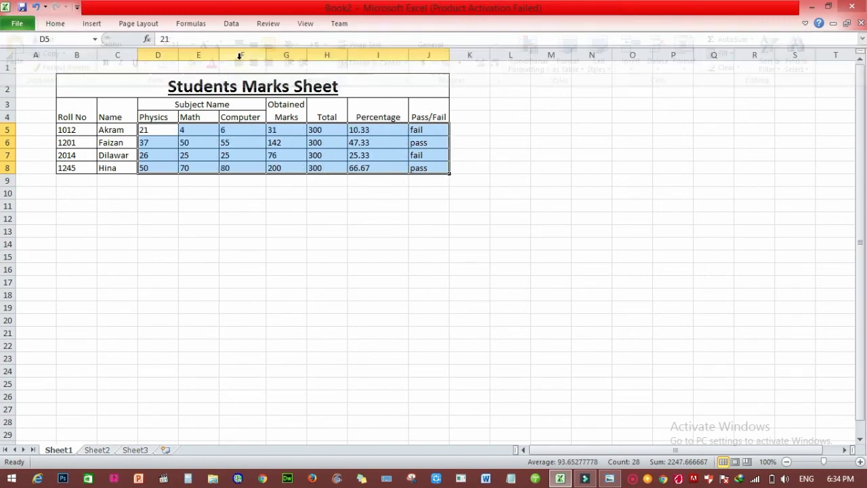
left_click(206, 140)
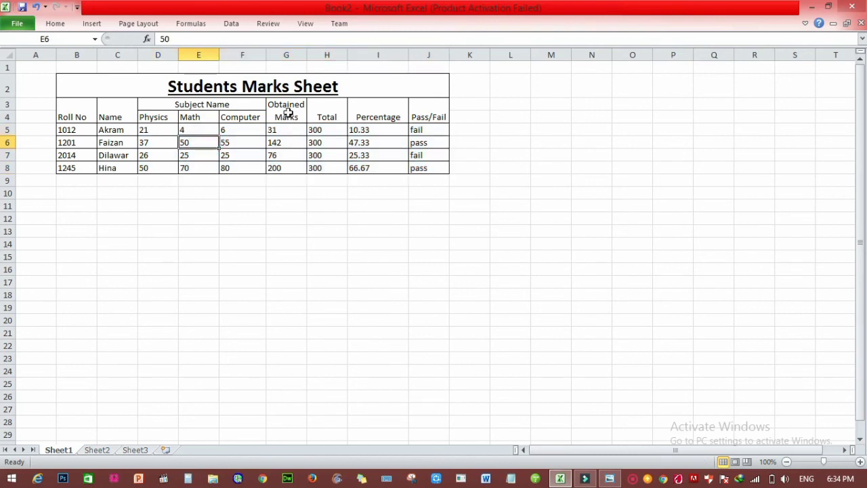
Top-align the Roll No and Name headings in B3:C4 and the Total, Percentage and Pass/Fail headings in H3:J5
left_click_drag(67, 109, 121, 117)
left_click(57, 23)
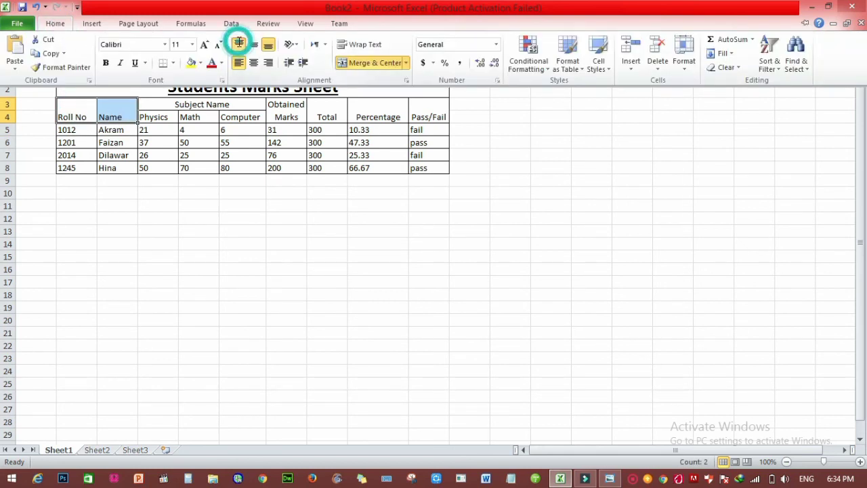
left_click(239, 43)
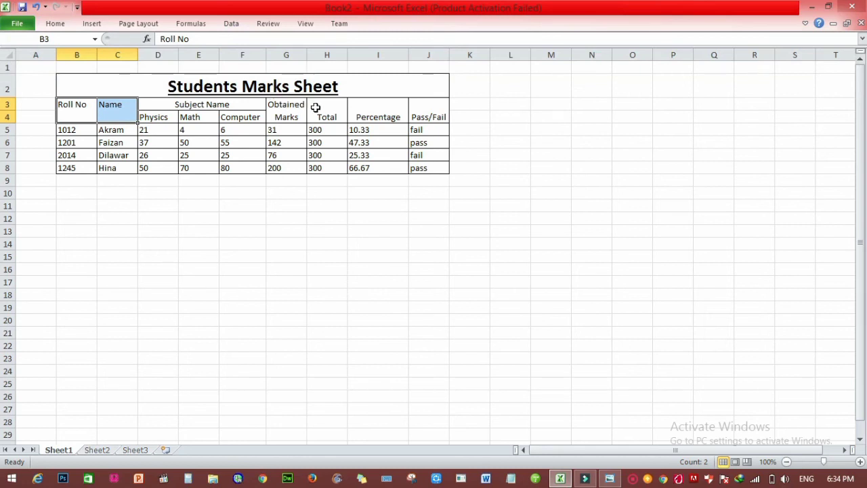
left_click_drag(315, 107, 420, 130)
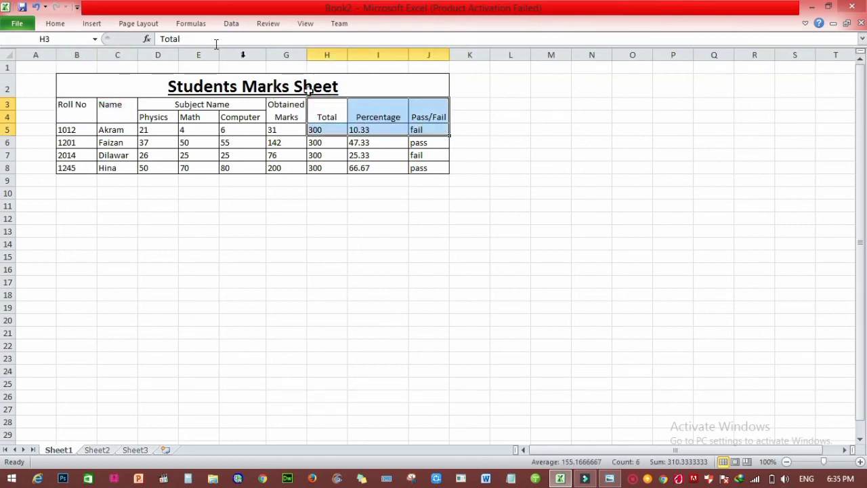
left_click(56, 23)
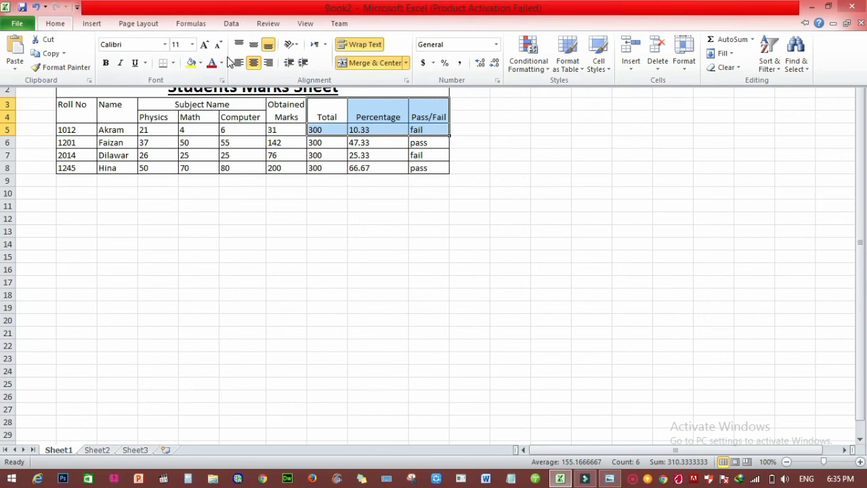
left_click(239, 42)
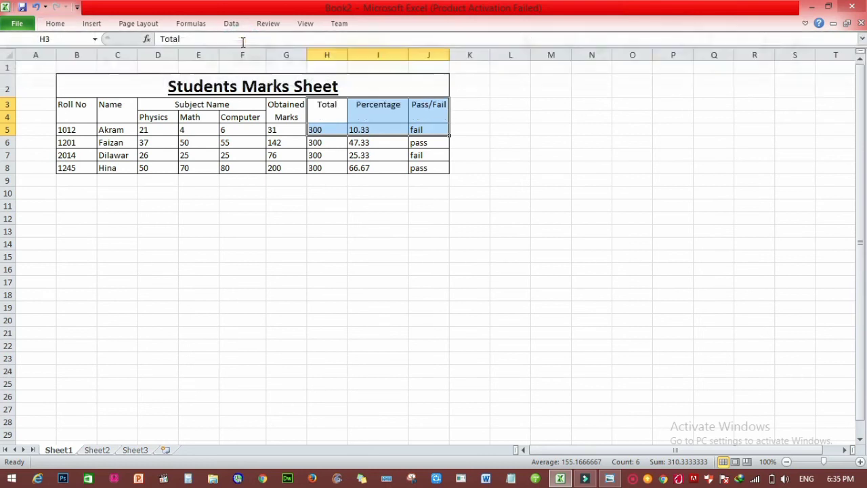
left_click(491, 154)
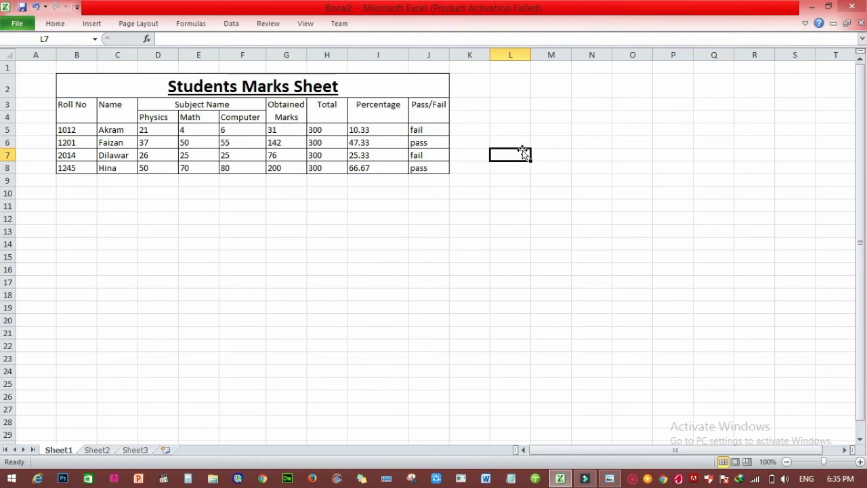
Bring up the Student Marks Sheet assignment photo in Windows Photo Viewer
left_click(608, 479)
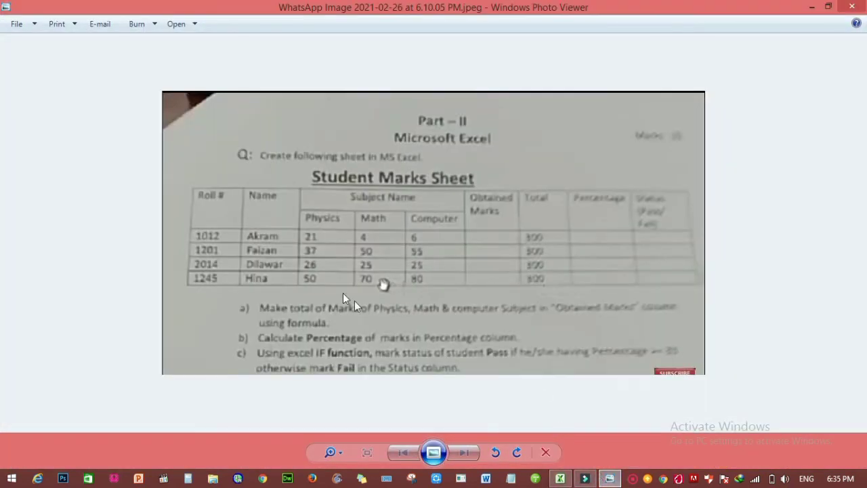